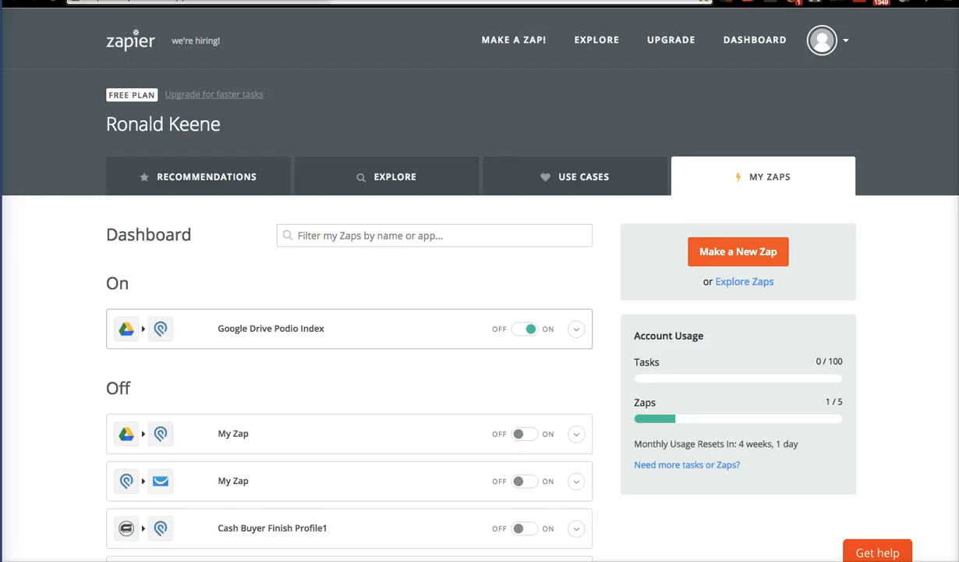
Refresh the Zapier dashboard and look through the existing Zaps.
{"action": "left_click", "coordinate": [598, 42]}
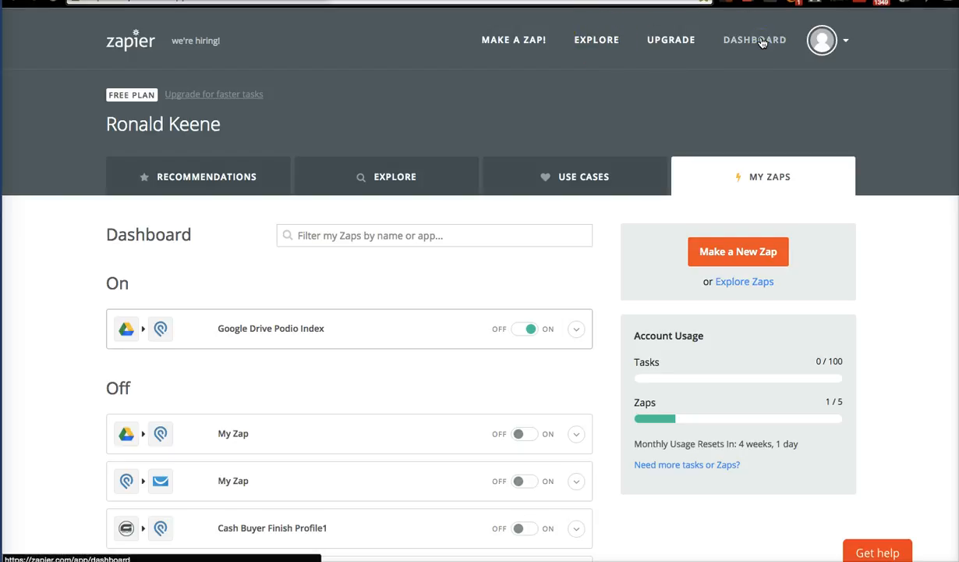
{"action": "scroll", "coordinate": [468, 294], "scroll_direction": "down", "scroll_amount": 2}
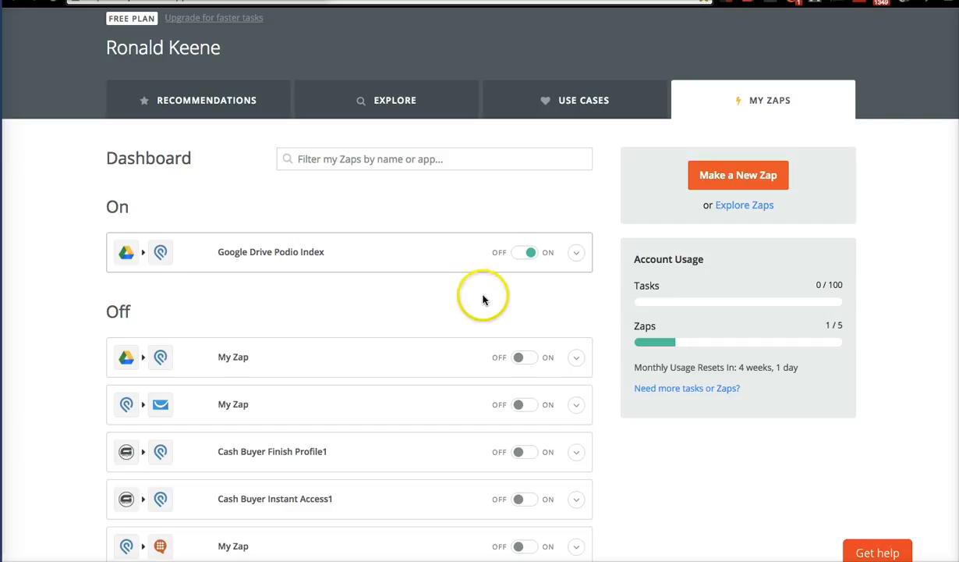
{"action": "scroll", "coordinate": [394, 435], "scroll_direction": "down", "scroll_amount": 10}
{"action": "scroll", "coordinate": [396, 435], "scroll_direction": "up", "scroll_amount": 3}
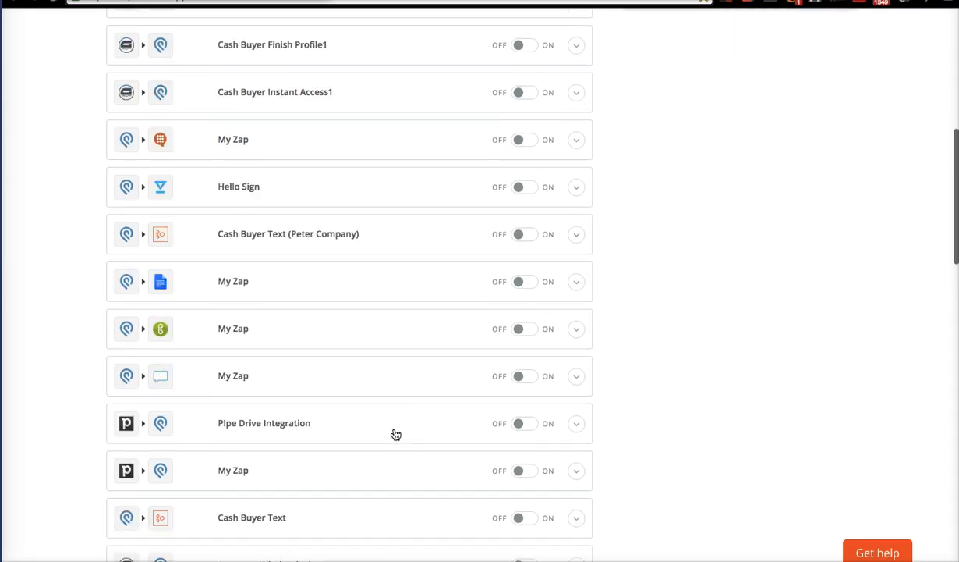
{"action": "scroll", "coordinate": [395, 434], "scroll_direction": "up", "scroll_amount": 5}
{"action": "scroll", "coordinate": [394, 433], "scroll_direction": "down", "scroll_amount": 5}
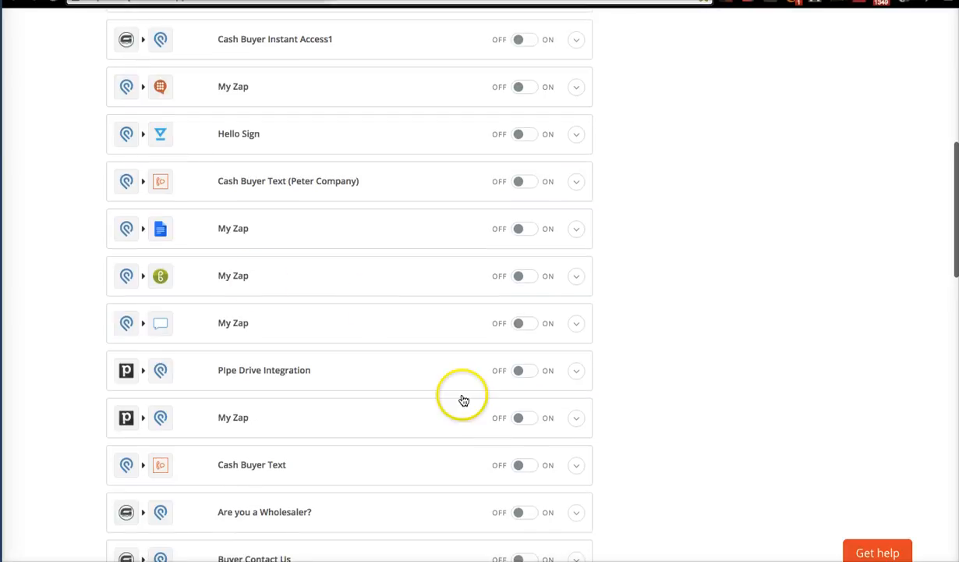
{"action": "scroll", "coordinate": [310, 404], "scroll_direction": "down", "scroll_amount": 3}
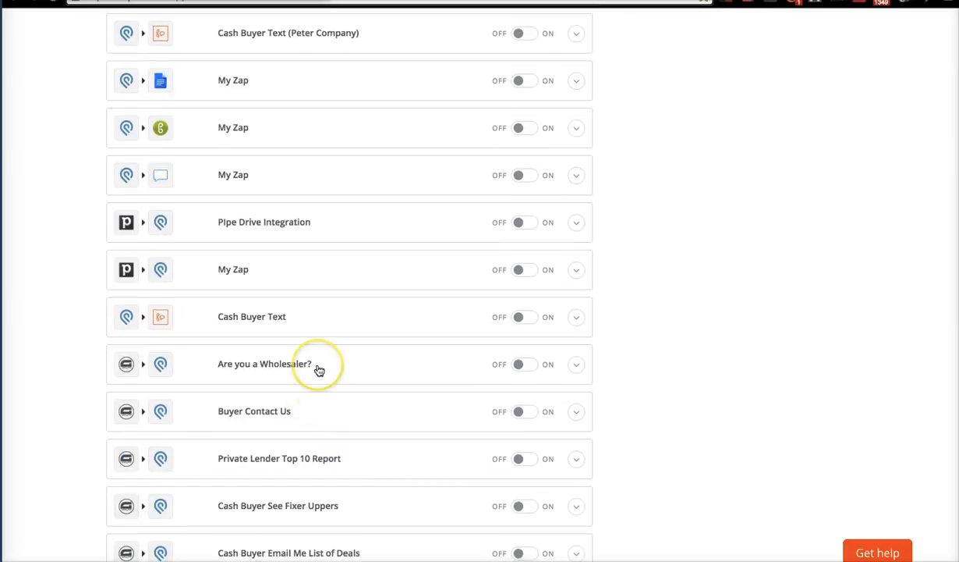
{"action": "scroll", "coordinate": [317, 368], "scroll_direction": "down", "scroll_amount": 2}
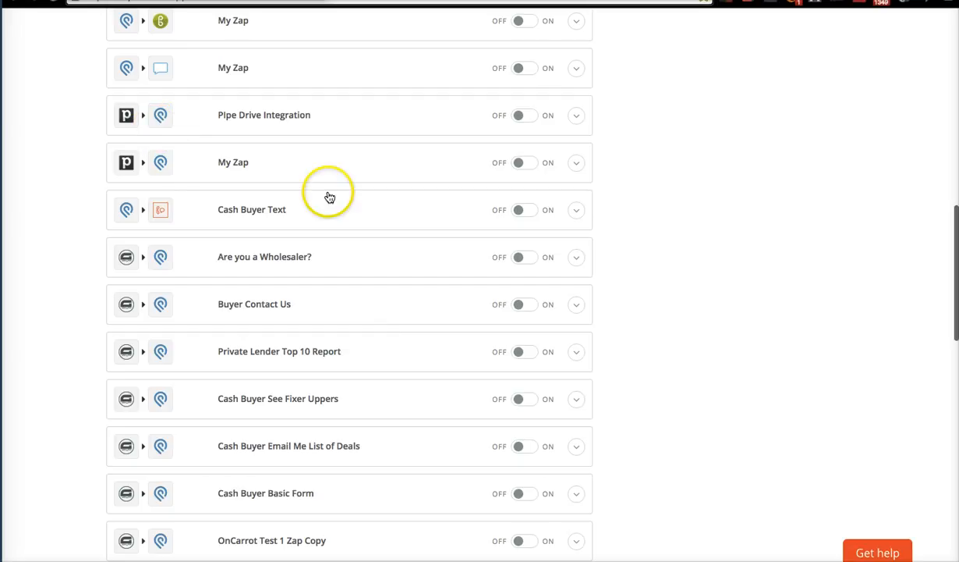
{"action": "scroll", "coordinate": [347, 356], "scroll_direction": "up", "scroll_amount": 10}
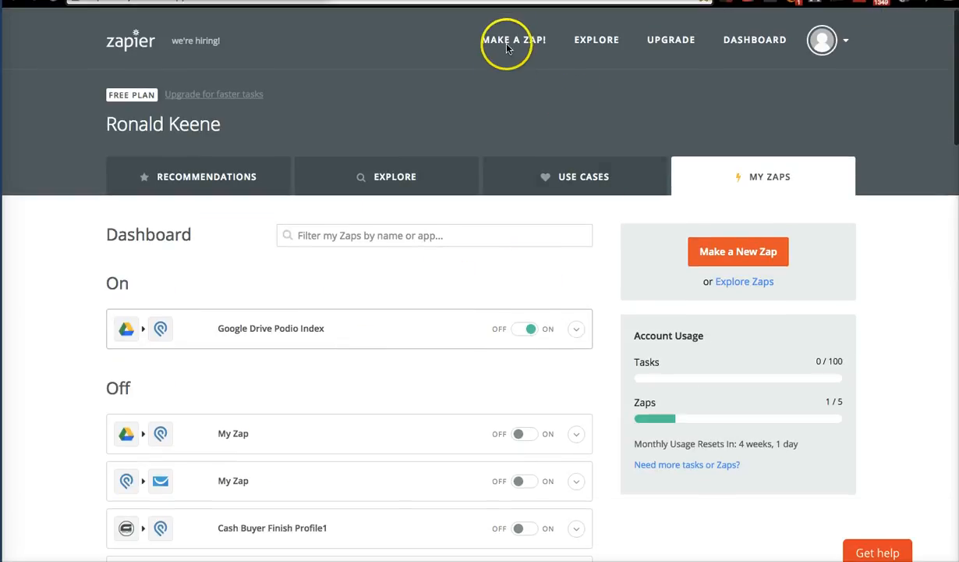
Start a new Zap triggered by a Gravity Forms New Form Submission.
{"action": "left_click", "coordinate": [508, 43]}
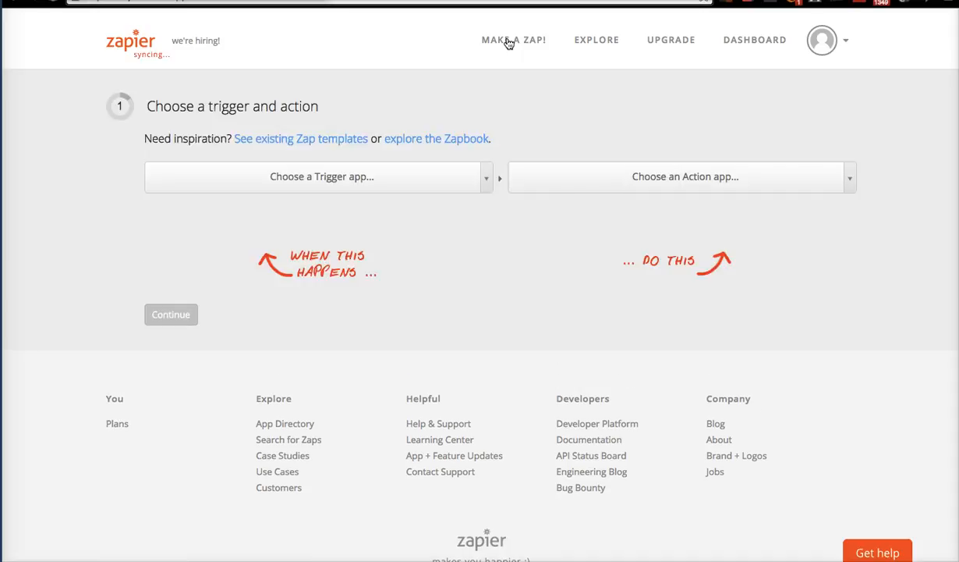
{"action": "left_click", "coordinate": [400, 167]}
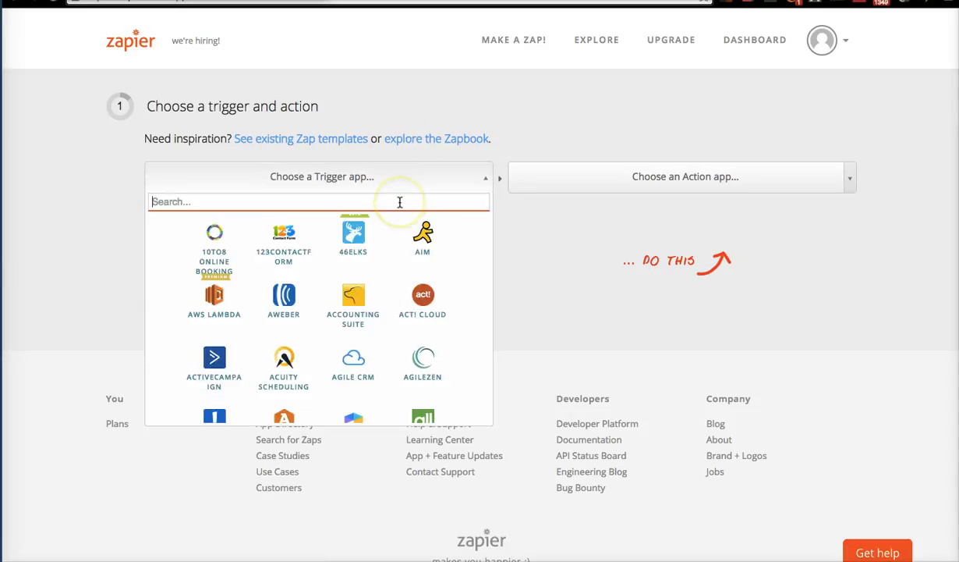
{"action": "type", "text": "gravi"}
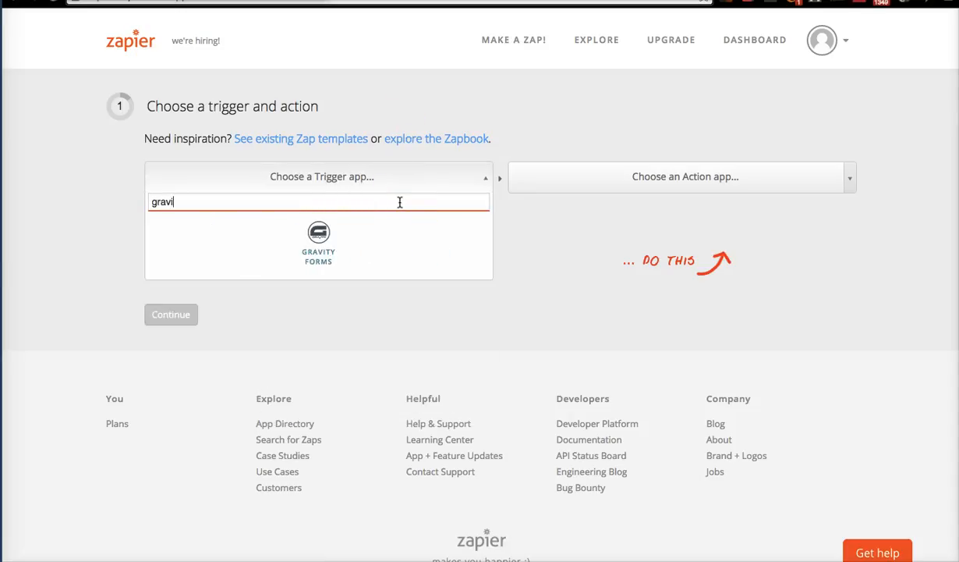
{"action": "left_click", "coordinate": [342, 222]}
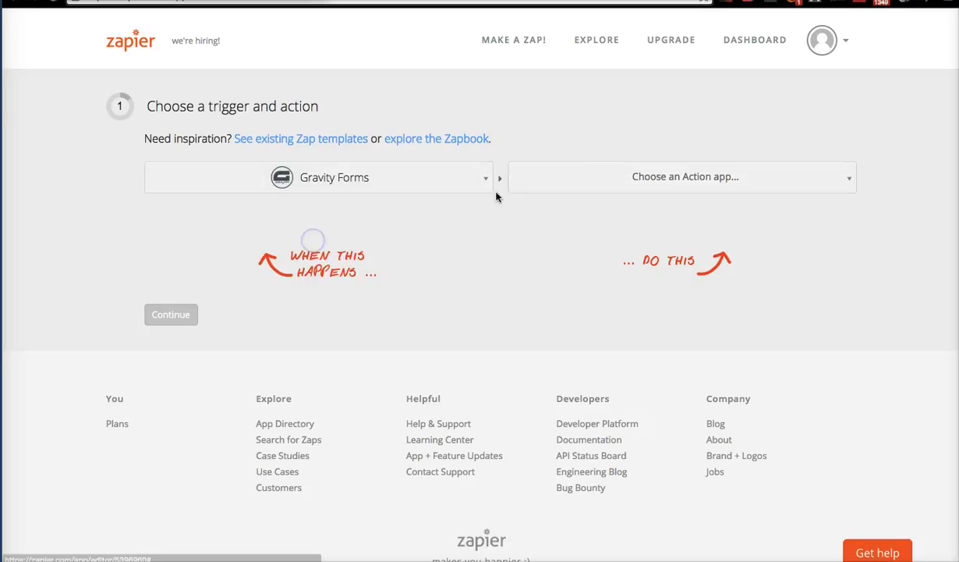
{"action": "left_click", "coordinate": [641, 193]}
{"action": "left_click", "coordinate": [353, 209]}
{"action": "left_click", "coordinate": [364, 273]}
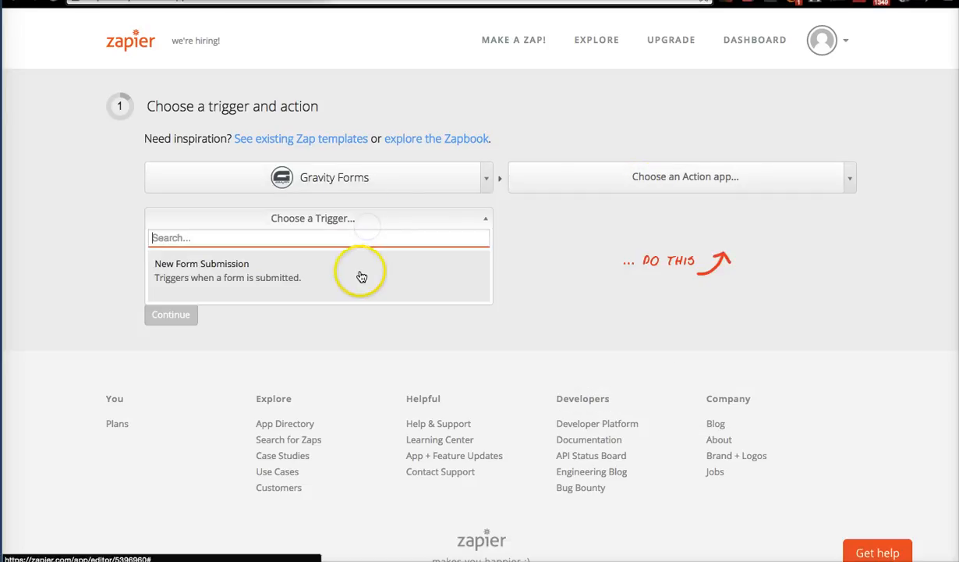
{"action": "left_click", "coordinate": [785, 170]}
Make Podio Create Item the Zap's action.
{"action": "left_click", "coordinate": [783, 185]}
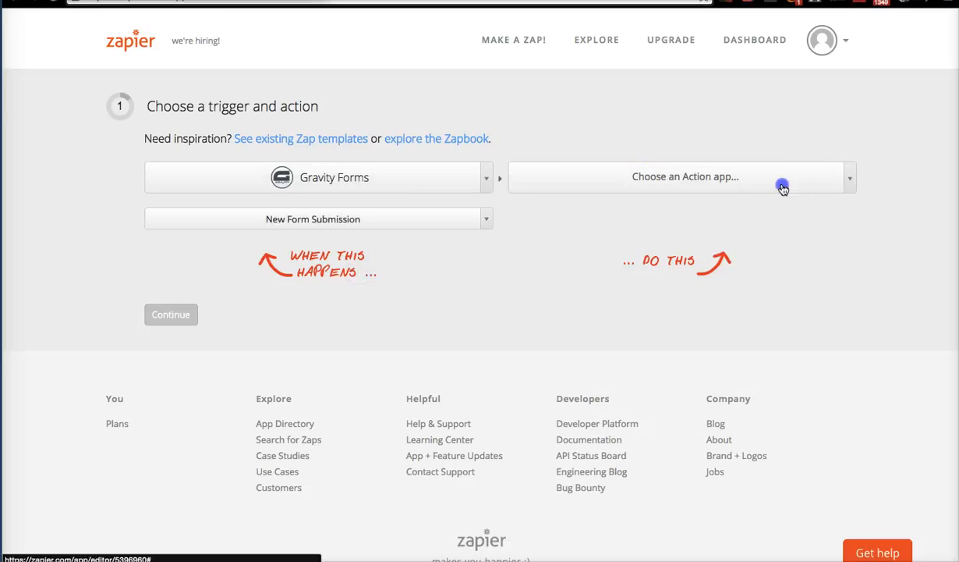
{"action": "left_click", "coordinate": [743, 189]}
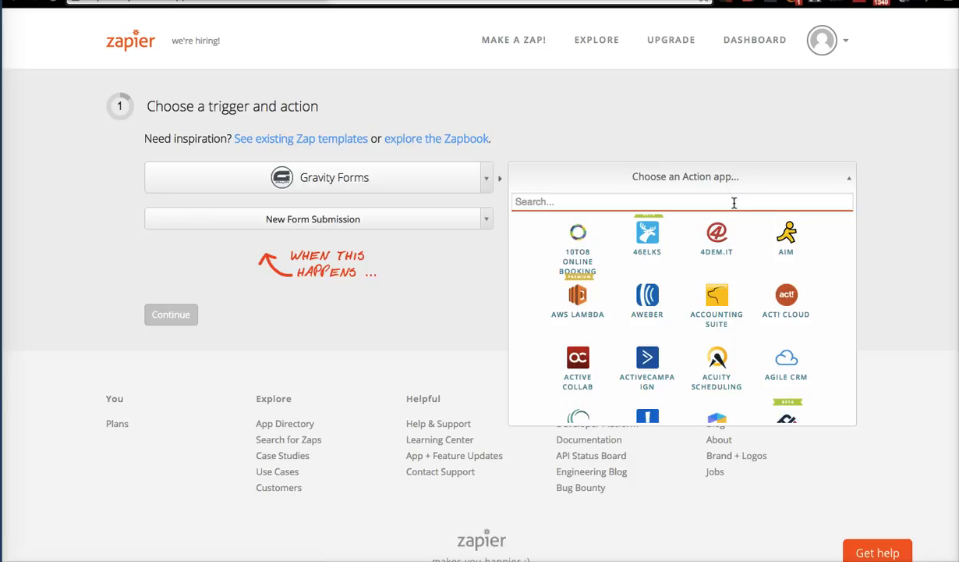
{"action": "type", "text": "Podio"}
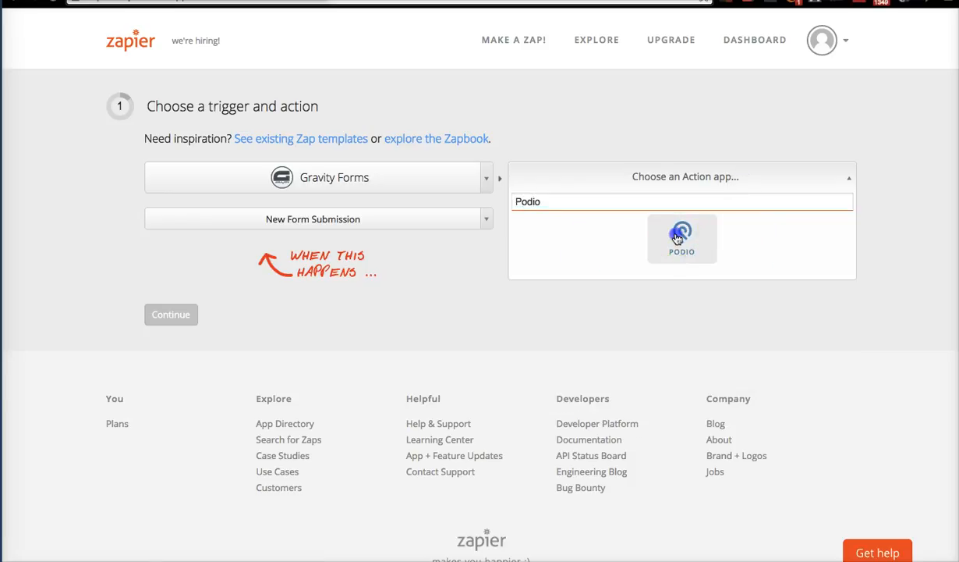
{"action": "left_click", "coordinate": [675, 234]}
{"action": "left_click", "coordinate": [578, 219]}
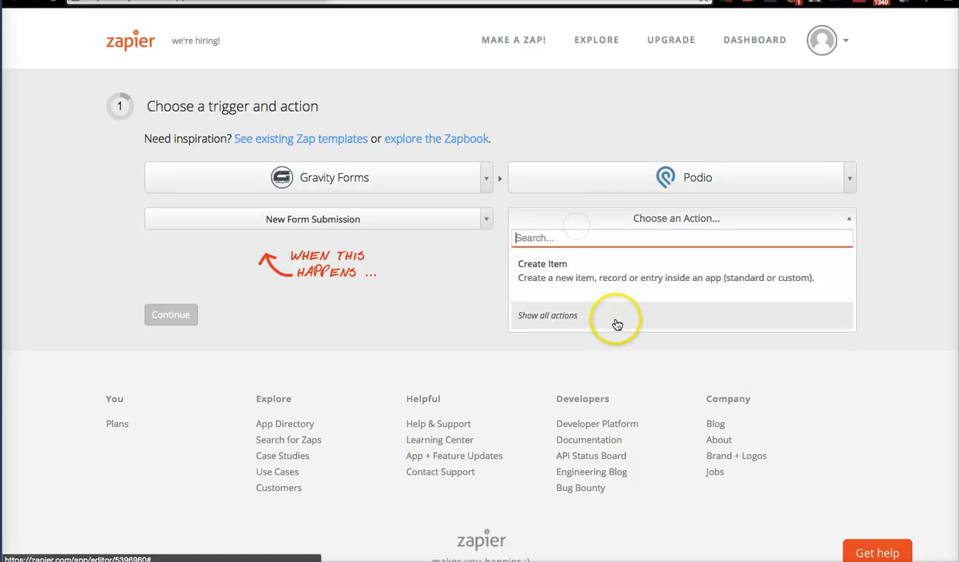
{"action": "left_click", "coordinate": [582, 264]}
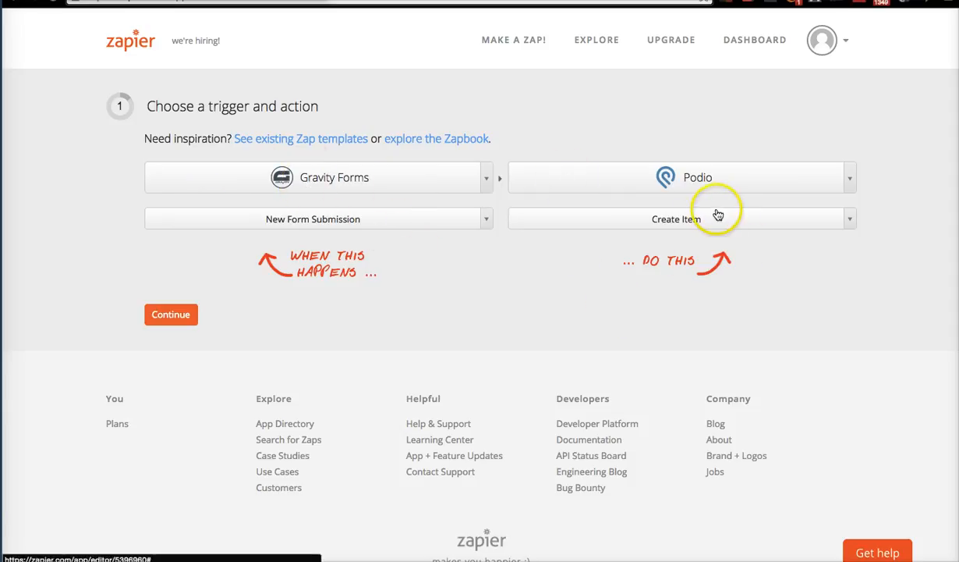
Copy the Zap's Gravity Forms webhook URL and switch to the Carrot WordPress admin tab.
{"action": "left_click", "coordinate": [161, 315]}
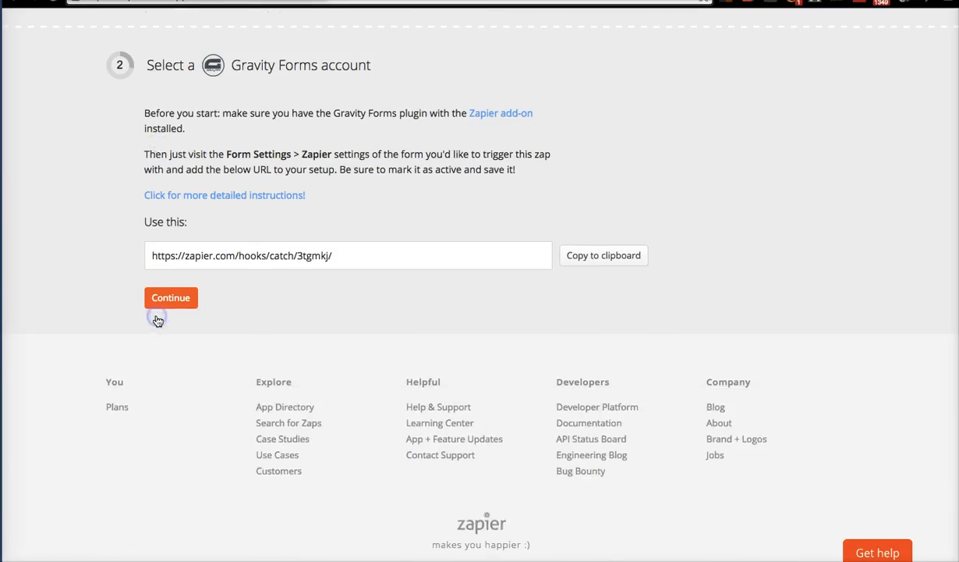
{"action": "left_click", "coordinate": [359, 255]}
{"action": "left_click_drag", "start_coordinate": [360, 257], "coordinate": [123, 256]}
{"action": "left_click", "coordinate": [594, 261]}
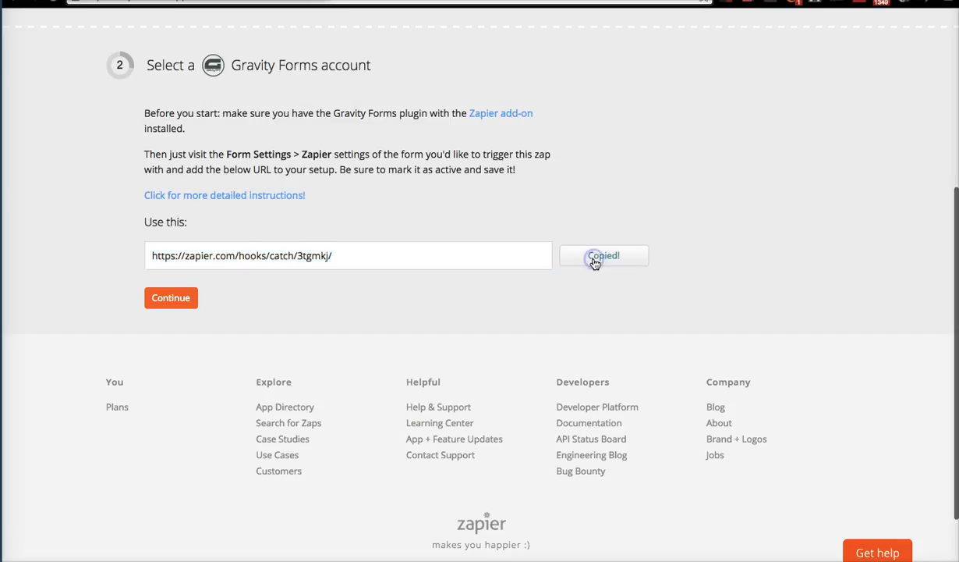
{"action": "left_click", "coordinate": [719, 4]}
{"action": "key", "text": "ctrl+Tab"}
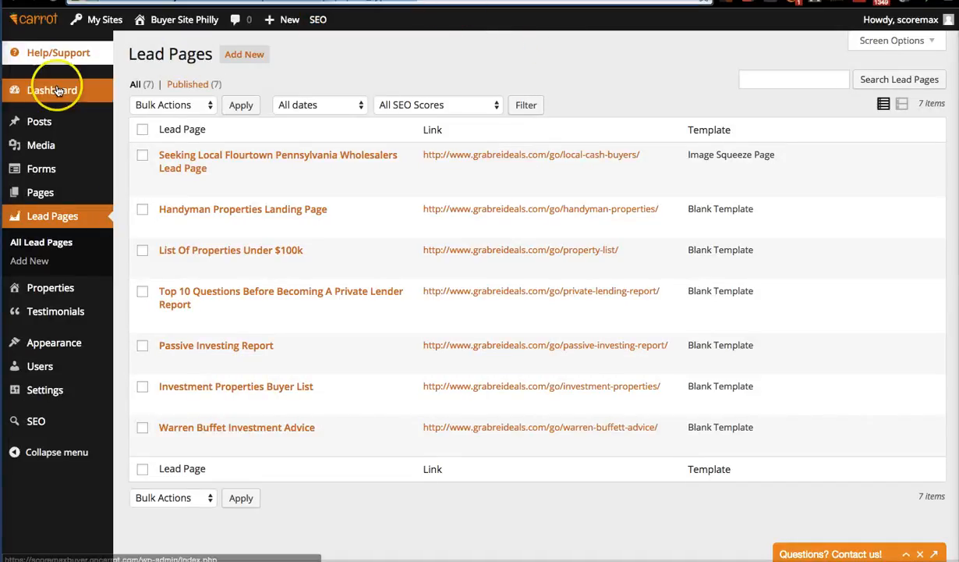
From the Forms list, open Form Settings for form 3, 'Enter Your Information Below To Get Immediate Access'.
{"action": "mouse_move", "coordinate": [69, 89]}
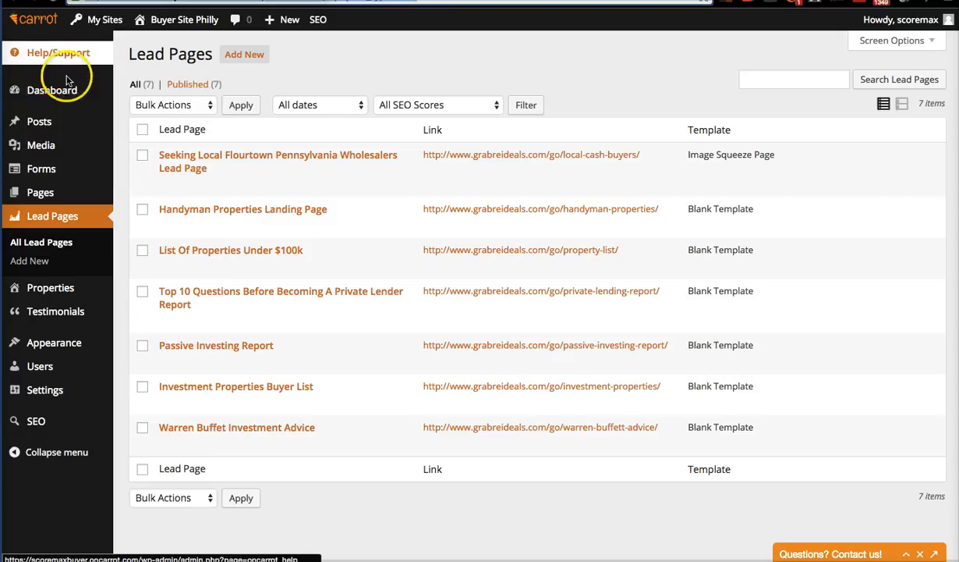
{"action": "left_click", "coordinate": [53, 170]}
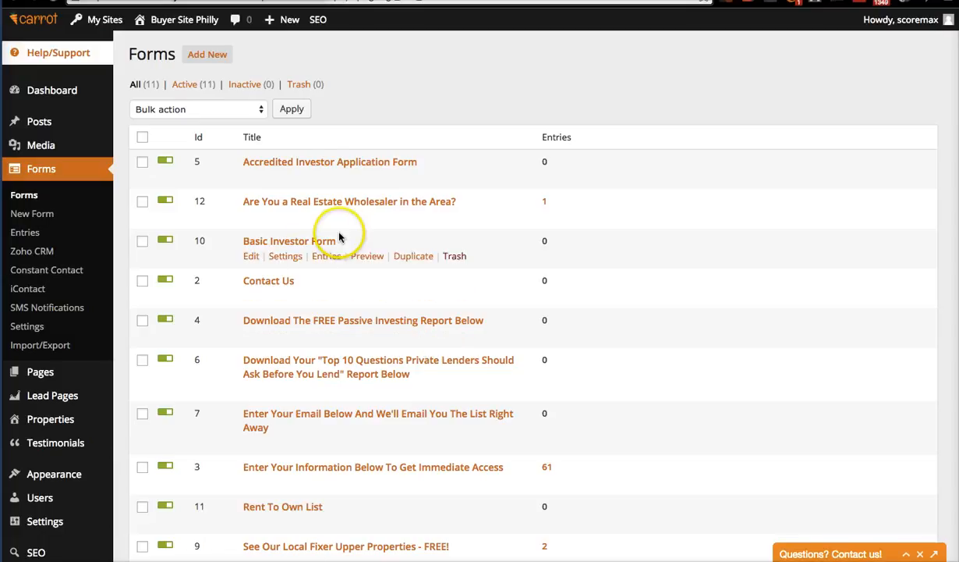
{"action": "scroll", "coordinate": [338, 236], "scroll_direction": "down", "scroll_amount": 3}
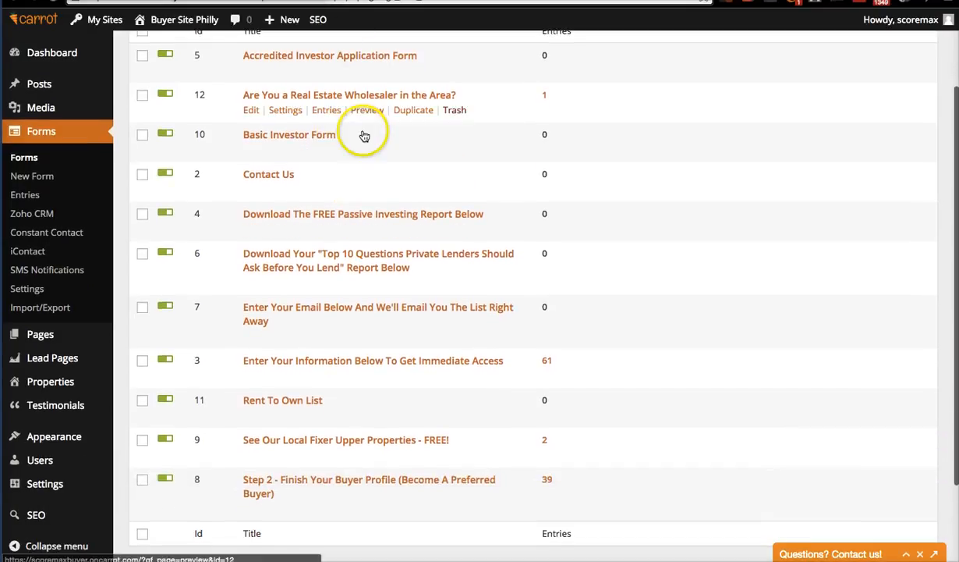
{"action": "scroll", "coordinate": [351, 201], "scroll_direction": "up", "scroll_amount": 2}
{"action": "scroll", "coordinate": [378, 344], "scroll_direction": "down", "scroll_amount": 2}
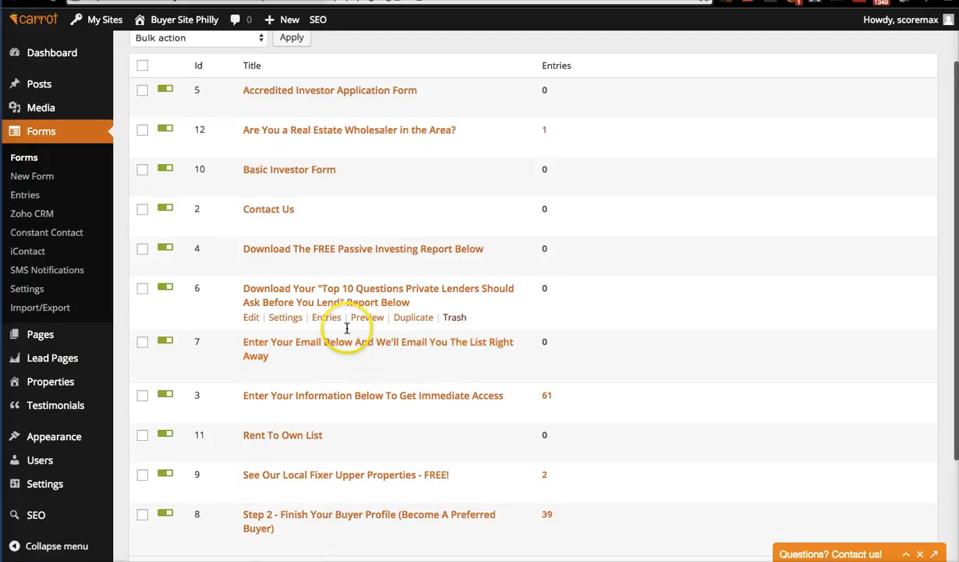
{"action": "scroll", "coordinate": [343, 366], "scroll_direction": "down", "scroll_amount": 3}
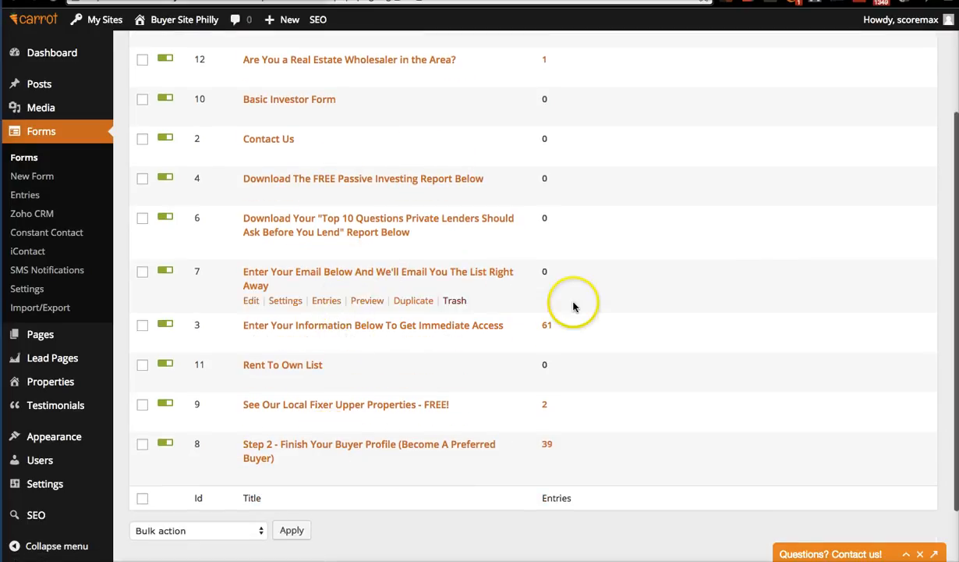
{"action": "left_click", "coordinate": [281, 345]}
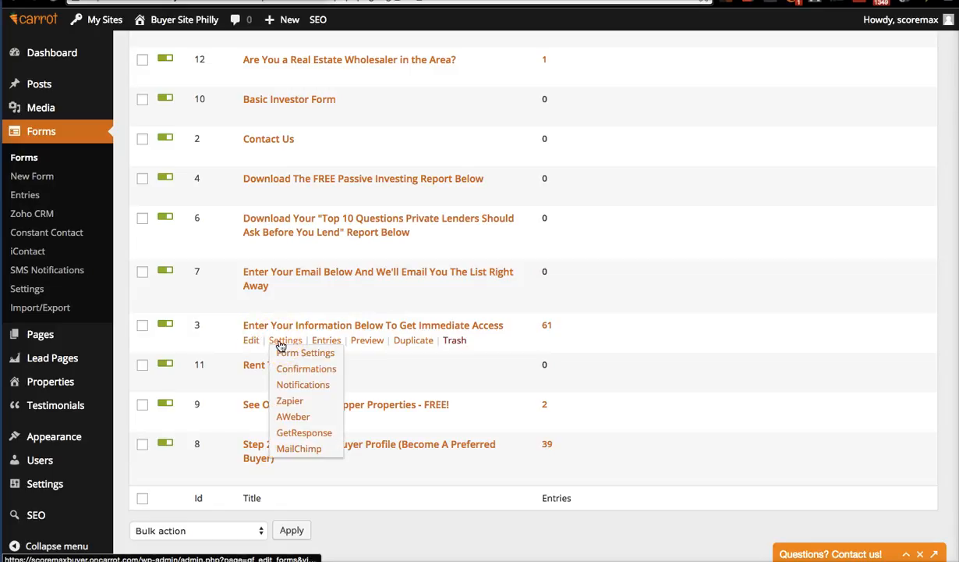
{"action": "left_click", "coordinate": [299, 352]}
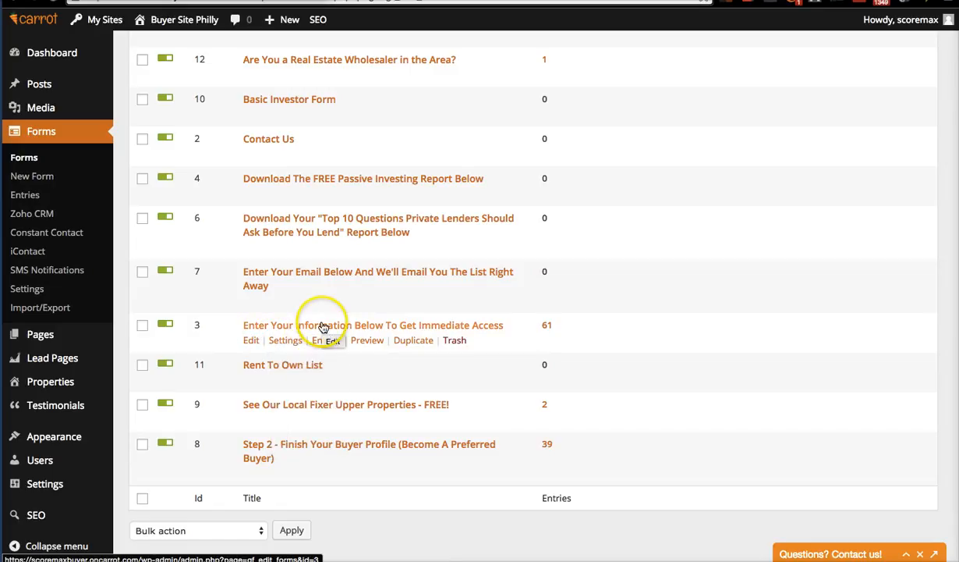
{"action": "mouse_move", "coordinate": [284, 343]}
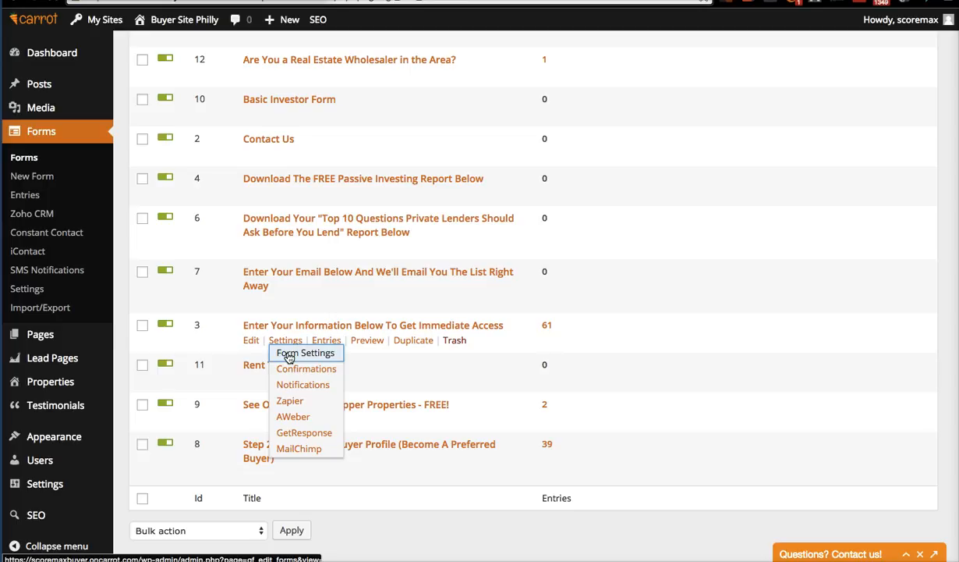
{"action": "left_click", "coordinate": [289, 355]}
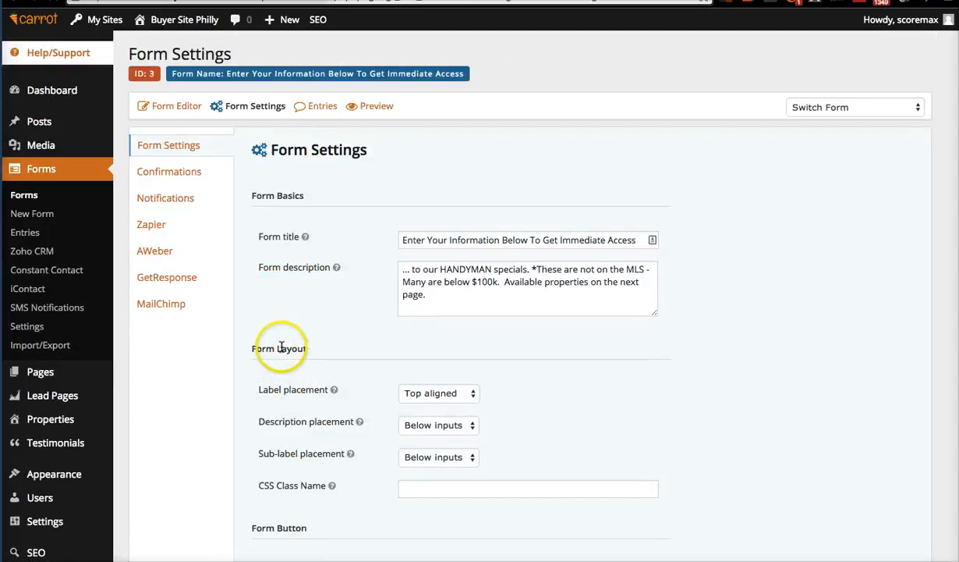
Replace the form's Zapier feed webhook URL with the newly copied one.
{"action": "left_click", "coordinate": [158, 224]}
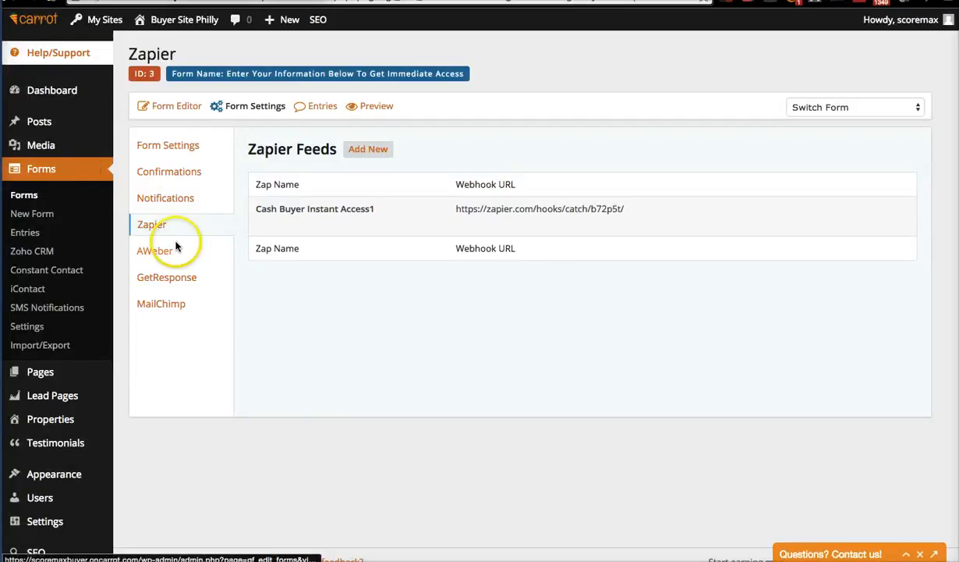
{"action": "scroll", "coordinate": [175, 246], "scroll_direction": "left", "scroll_amount": 5}
{"action": "scroll", "coordinate": [175, 247], "scroll_direction": "left", "scroll_amount": 5}
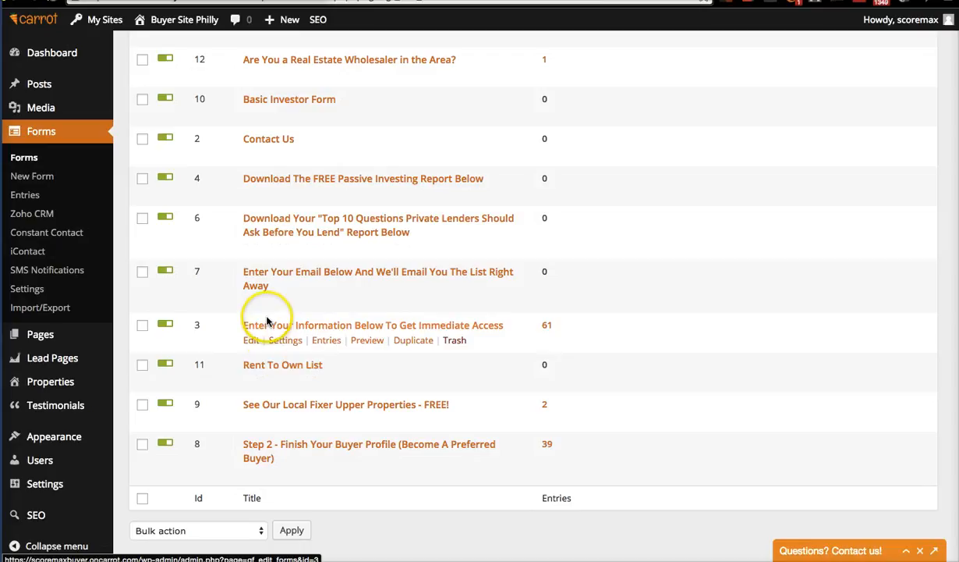
{"action": "mouse_move", "coordinate": [287, 342]}
{"action": "left_click", "coordinate": [293, 405]}
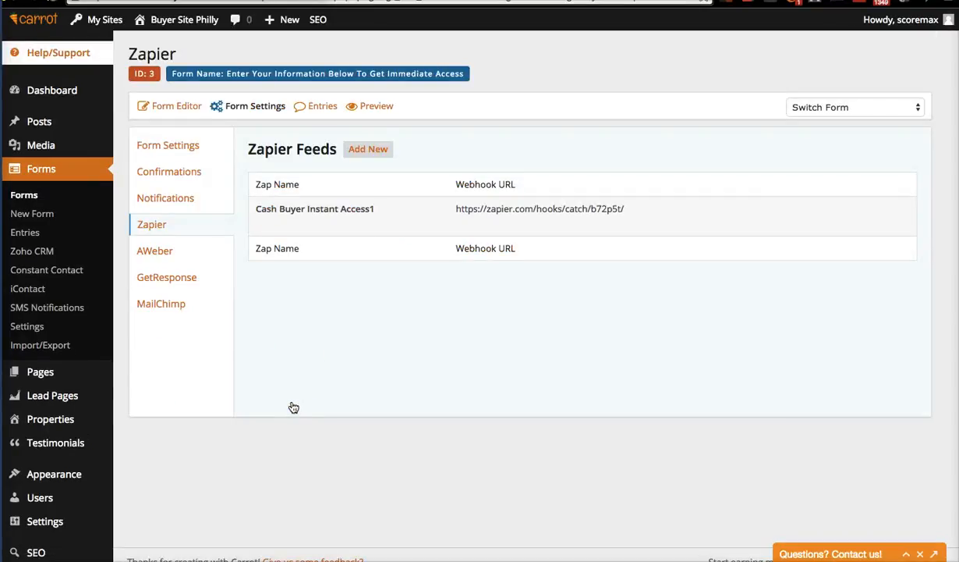
{"action": "left_click", "coordinate": [268, 224]}
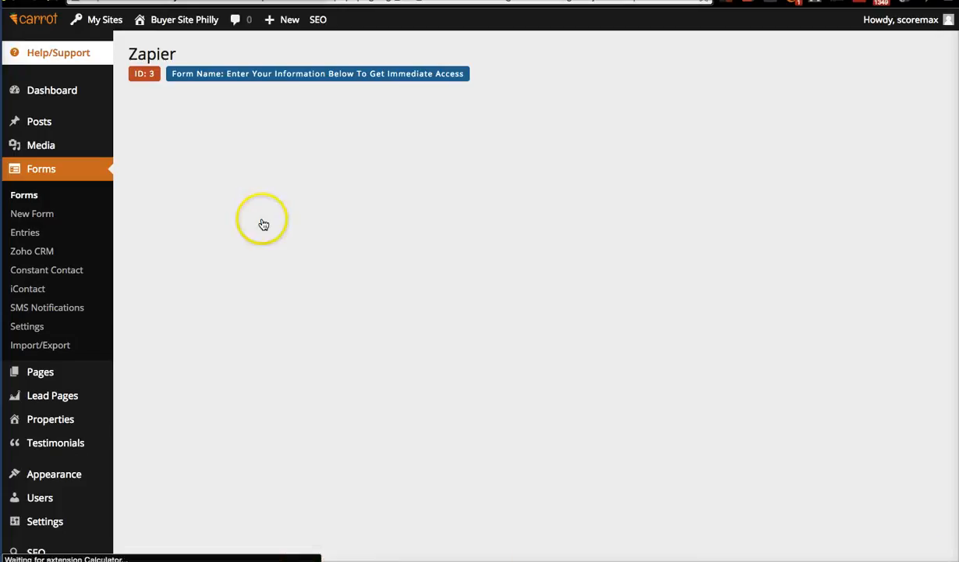
{"action": "triple_click", "coordinate": [619, 207]}
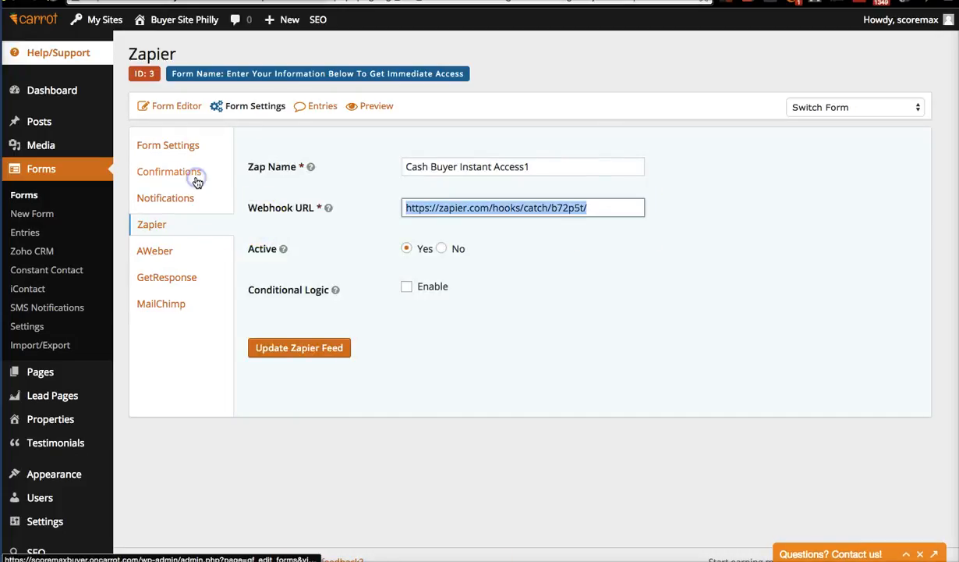
{"action": "key", "text": "BackSpace"}
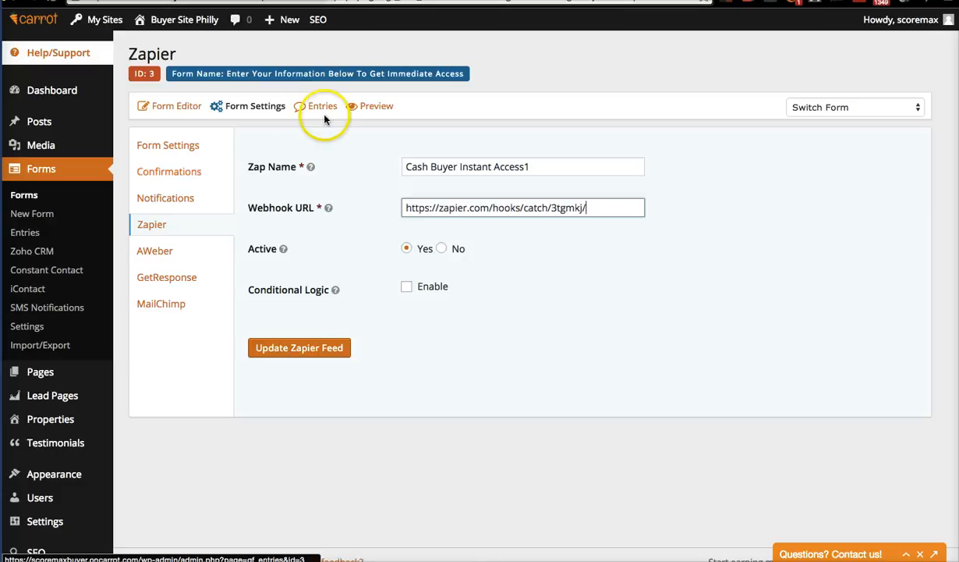
{"action": "left_click", "coordinate": [745, 1]}
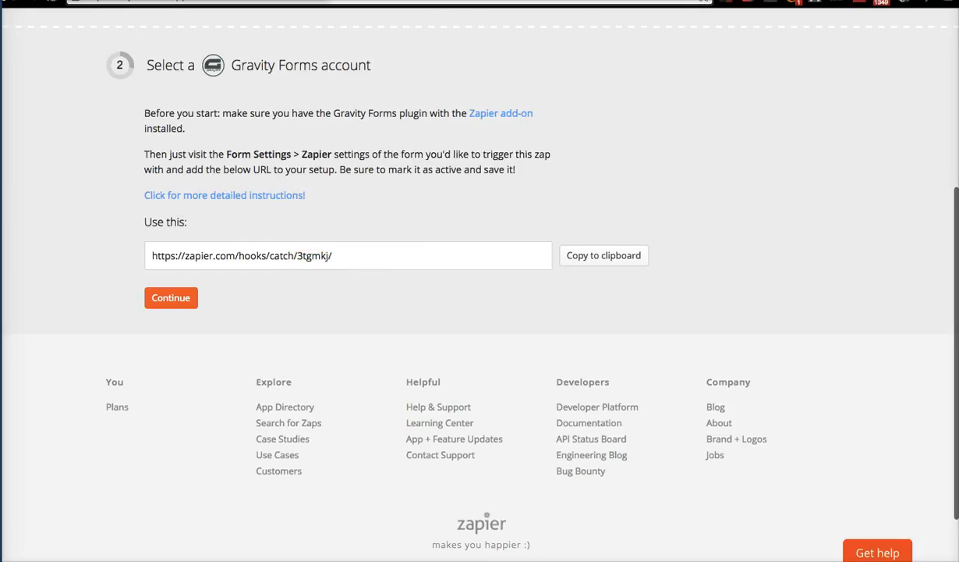
{"action": "left_click", "coordinate": [616, 1]}
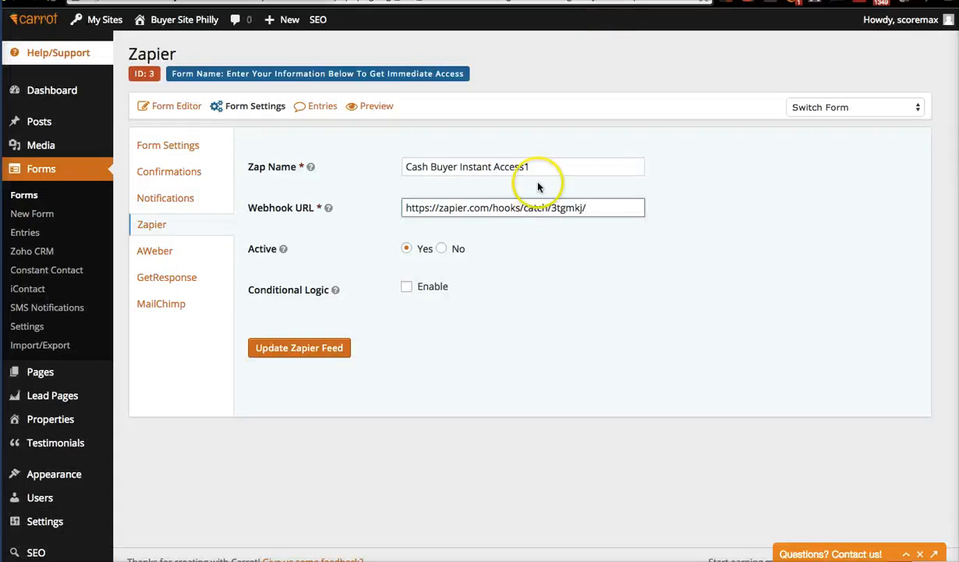
Rename the feed 'Cash Buyer Instant Access DEMO' and save it.
{"action": "left_click_drag", "start_coordinate": [544, 169], "coordinate": [312, 169]}
{"action": "mouse_move", "coordinate": [312, 169]}
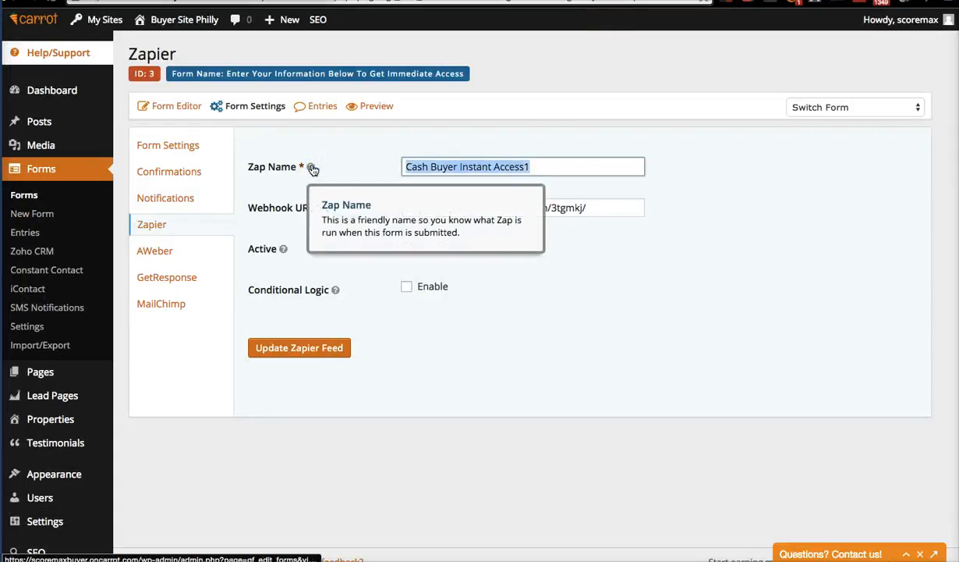
{"action": "left_click", "coordinate": [554, 168]}
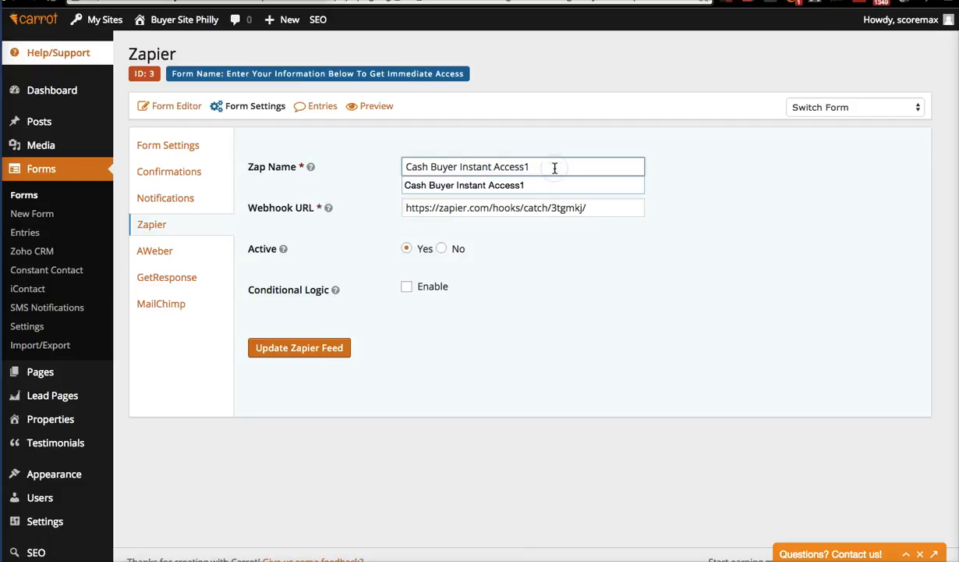
{"action": "type", "text": "DEM"}
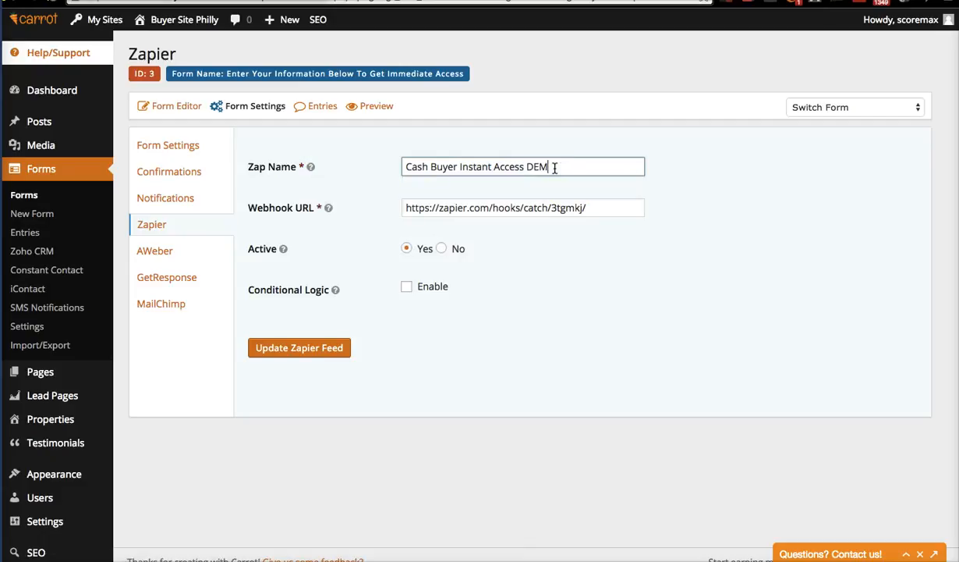
{"action": "type", "text": "O"}
{"action": "left_click", "coordinate": [327, 355]}
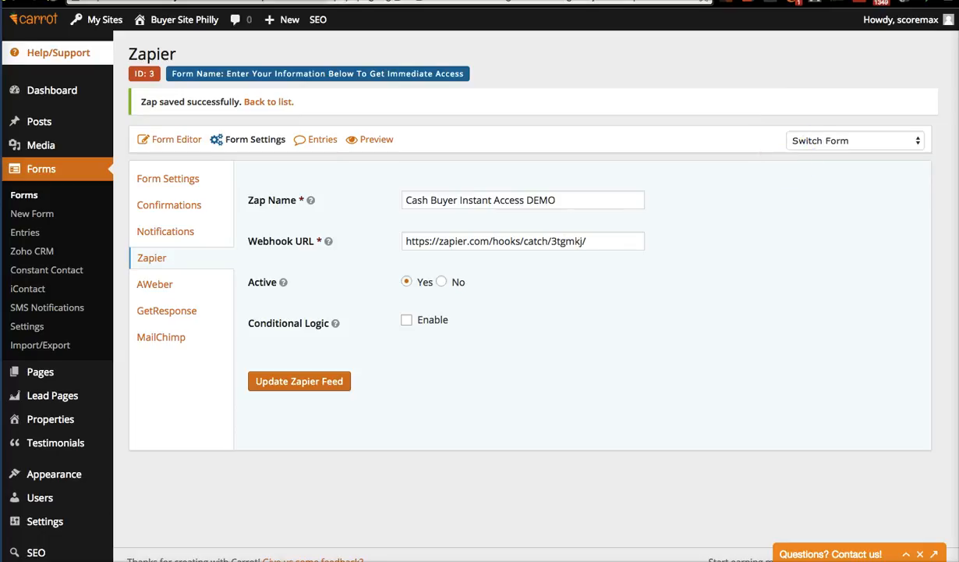
Back in Zapier, test the Podio account and continue past the filter step without a filter.
{"action": "key", "text": "ctrl+shift+Tab"}
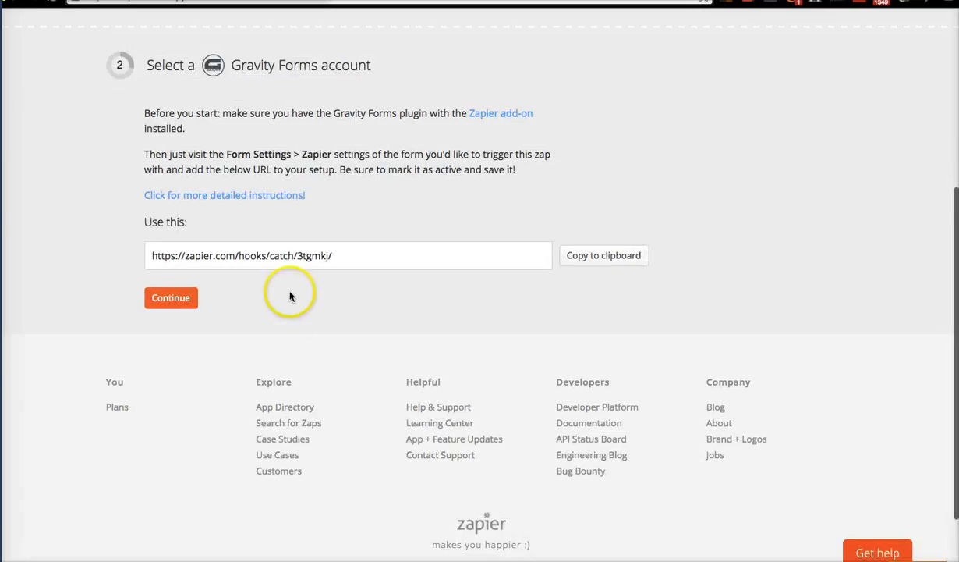
{"action": "left_click", "coordinate": [185, 300]}
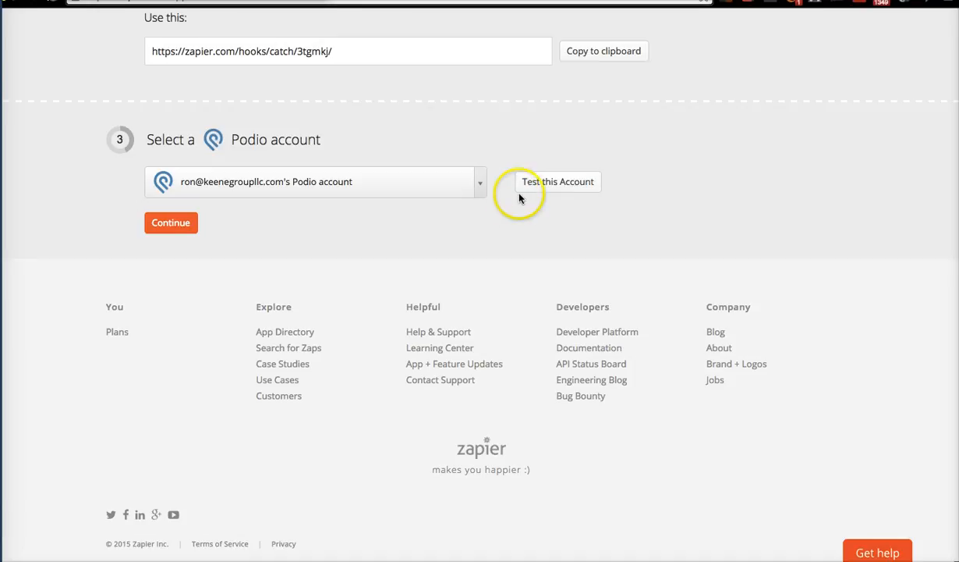
{"action": "left_click", "coordinate": [551, 182]}
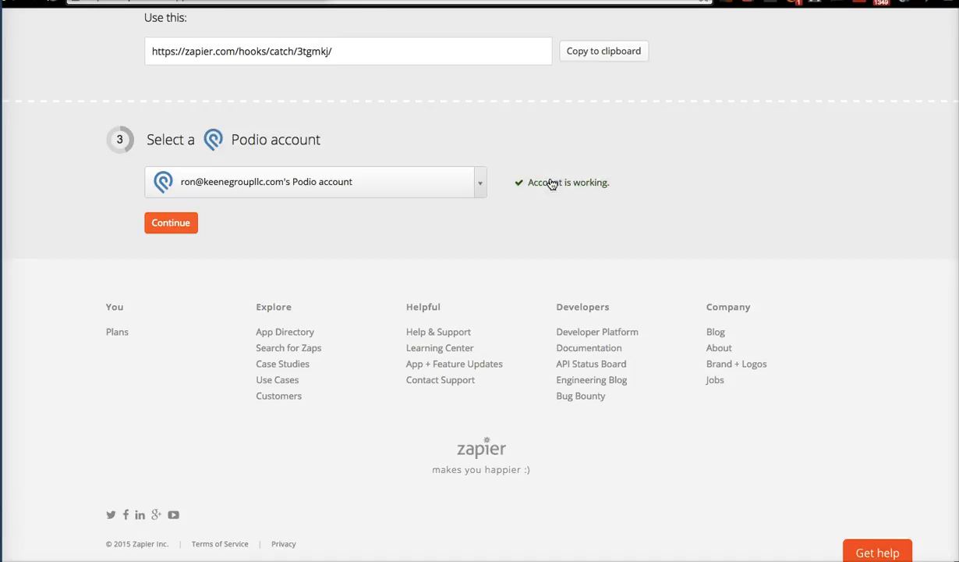
{"action": "left_click", "coordinate": [165, 221]}
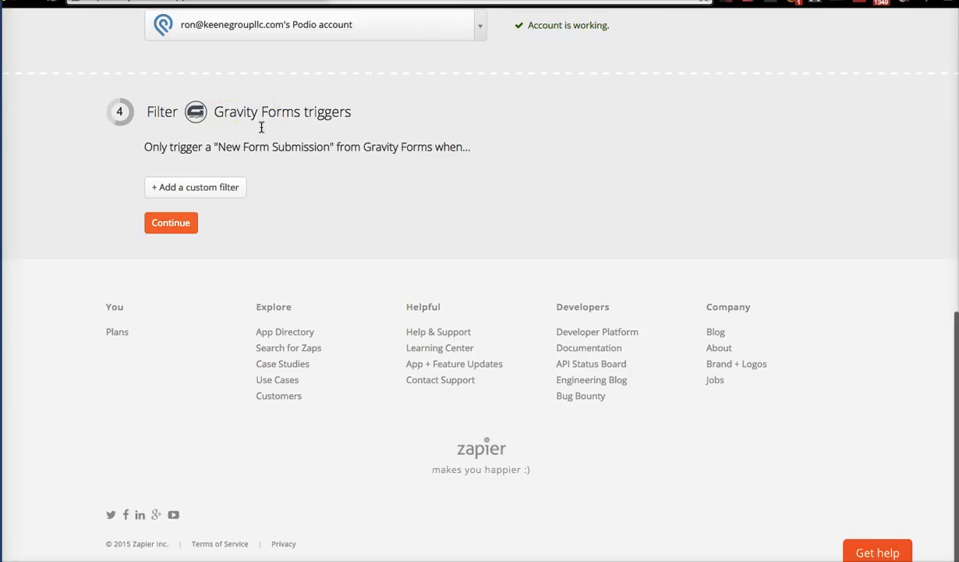
{"action": "left_click", "coordinate": [175, 223]}
{"action": "left_click", "coordinate": [546, 164]}
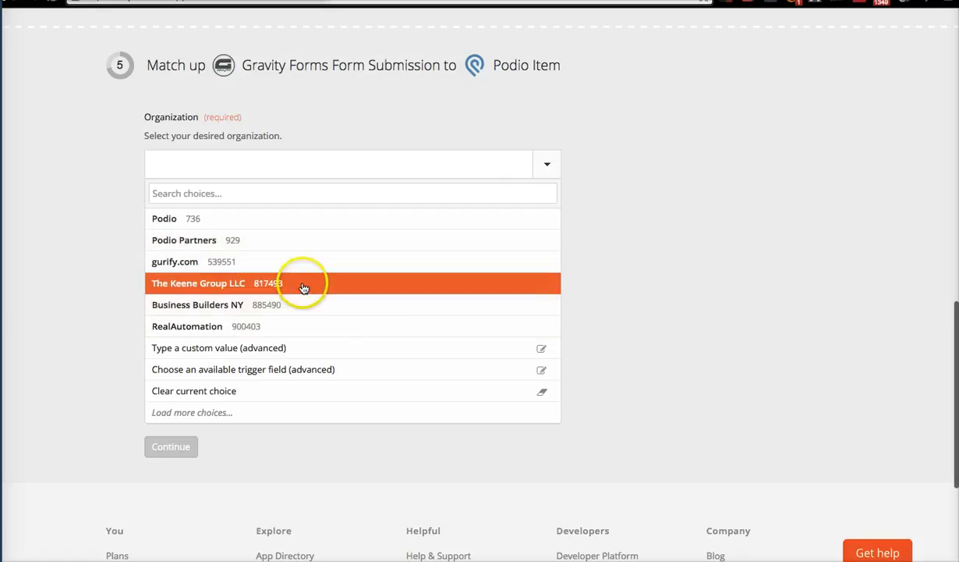
Choose The Keene Group LLC organization and the Keene Master Template workspace.
{"action": "left_click", "coordinate": [307, 284]}
{"action": "left_click", "coordinate": [276, 335]}
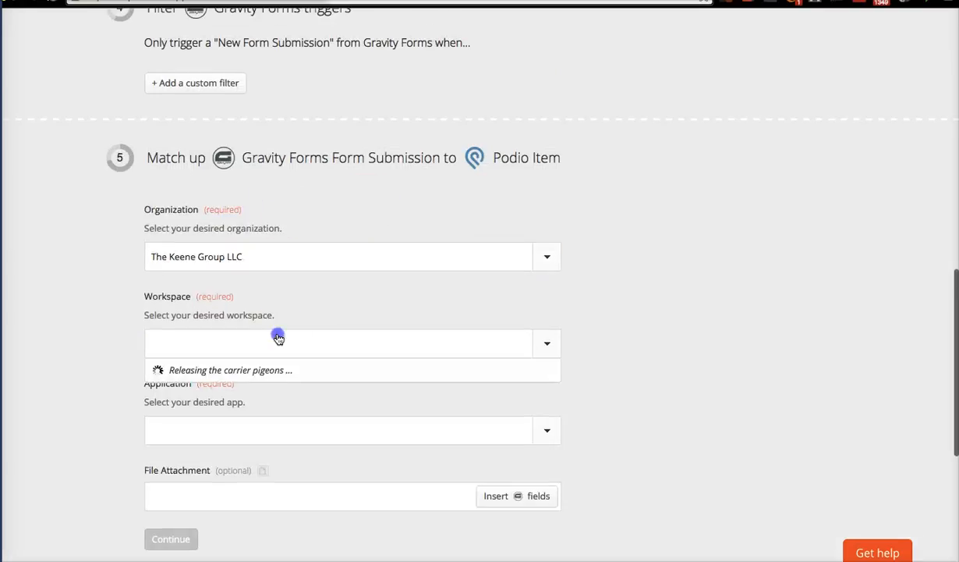
{"action": "scroll", "coordinate": [460, 368], "scroll_direction": "down", "scroll_amount": 5}
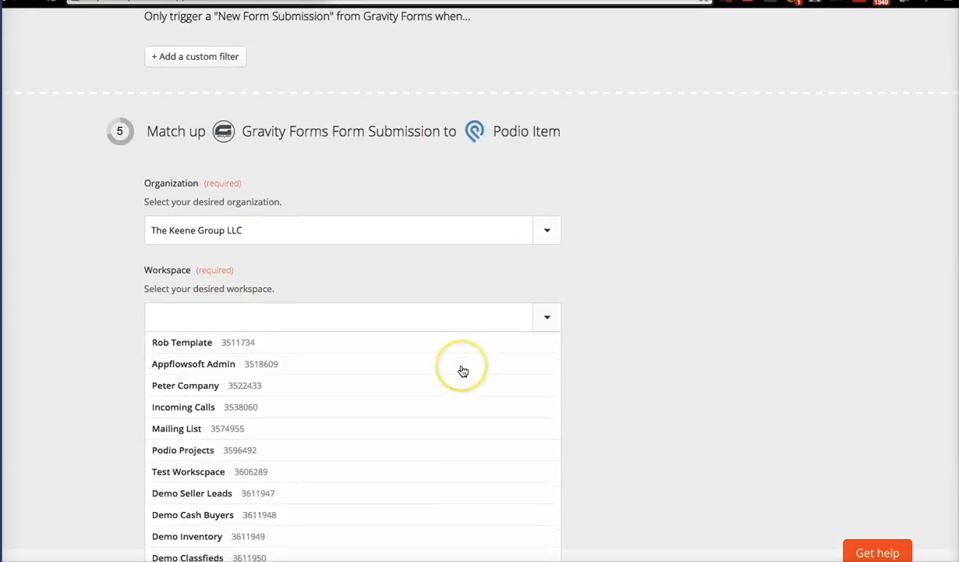
{"action": "scroll", "coordinate": [635, 399], "scroll_direction": "down", "scroll_amount": 2}
{"action": "scroll", "coordinate": [481, 285], "scroll_direction": "up", "scroll_amount": 5}
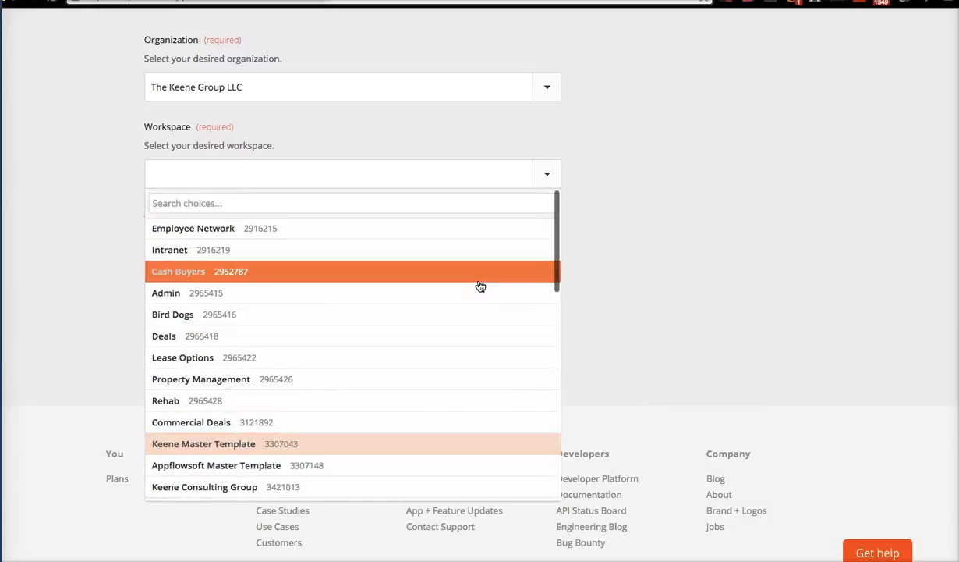
{"action": "left_click", "coordinate": [310, 272]}
{"action": "scroll", "coordinate": [644, 156], "scroll_direction": "down", "scroll_amount": 2}
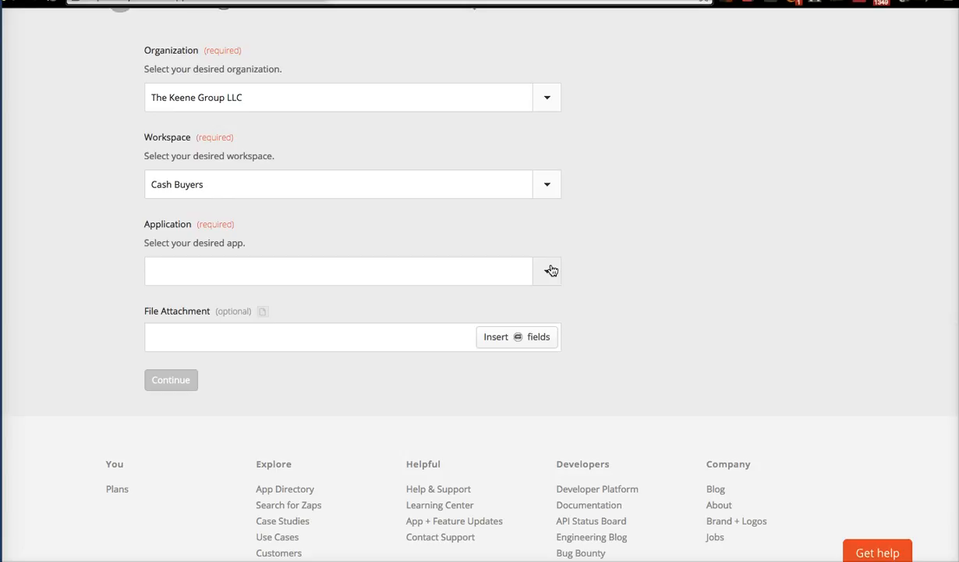
{"action": "left_click", "coordinate": [532, 187]}
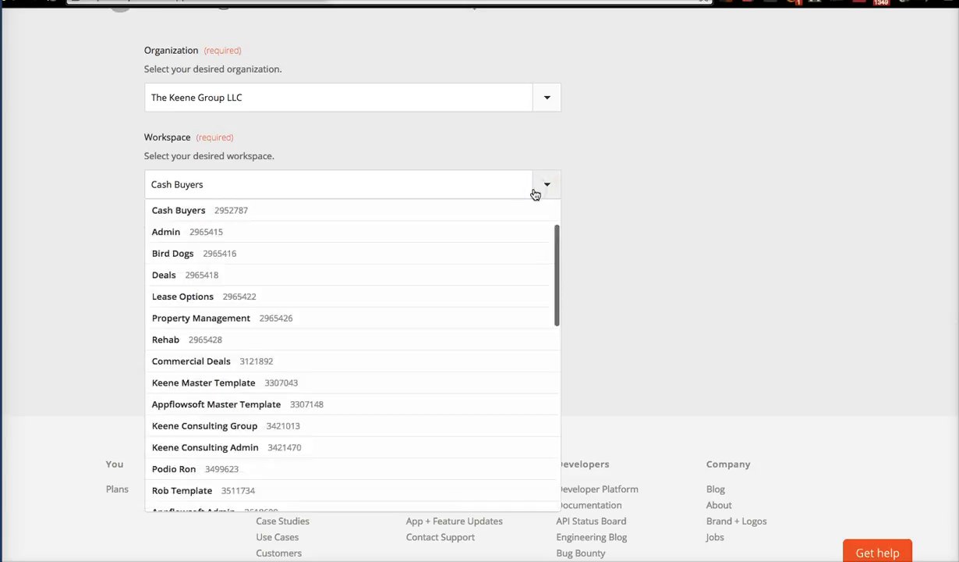
{"action": "scroll", "coordinate": [397, 296], "scroll_direction": "down", "scroll_amount": 1}
{"action": "left_click", "coordinate": [302, 319]}
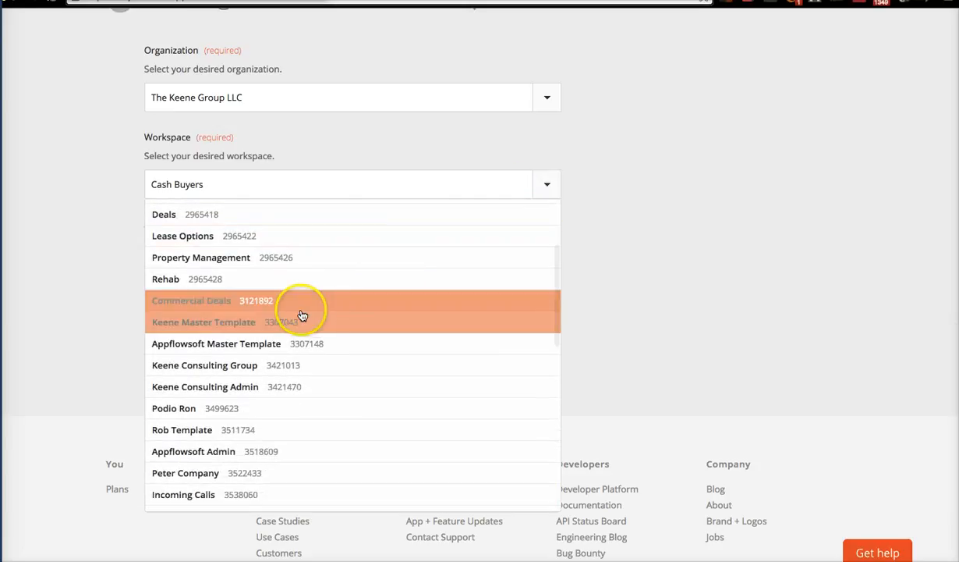
{"action": "scroll", "coordinate": [461, 303], "scroll_direction": "down", "scroll_amount": 2}
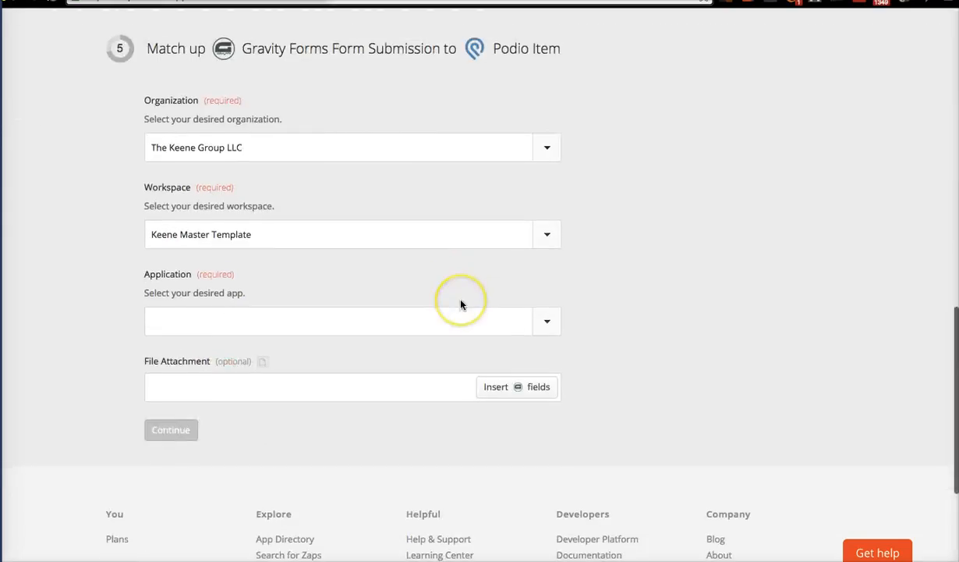
Select Cash Buyers as the Podio application.
{"action": "left_click", "coordinate": [553, 320]}
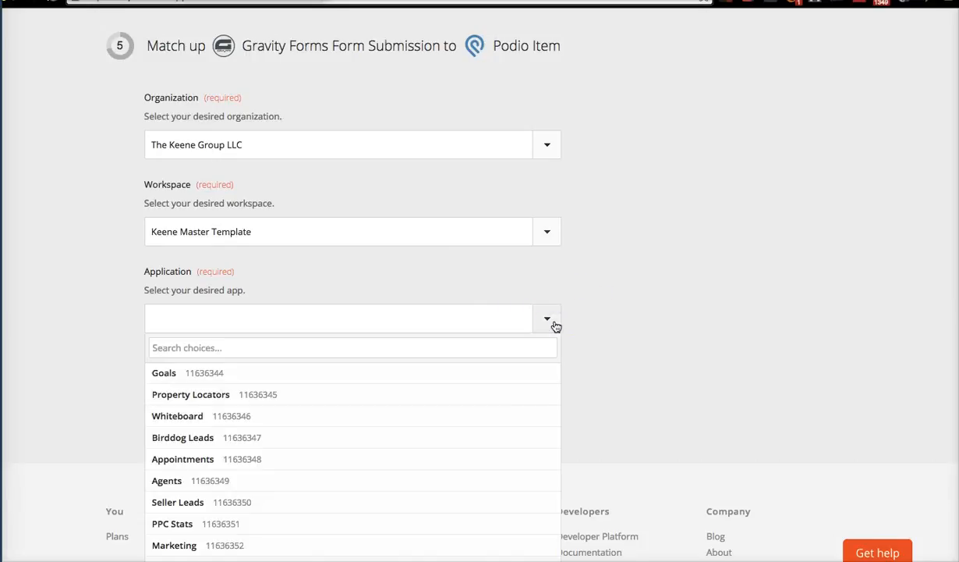
{"action": "scroll", "coordinate": [679, 353], "scroll_direction": "down", "scroll_amount": 2}
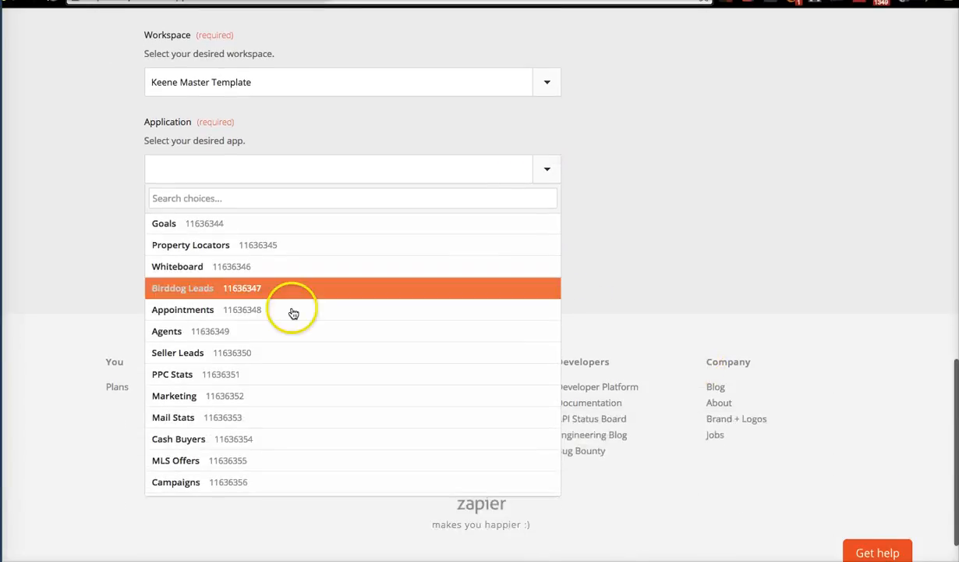
{"action": "scroll", "coordinate": [293, 313], "scroll_direction": "down", "scroll_amount": 3}
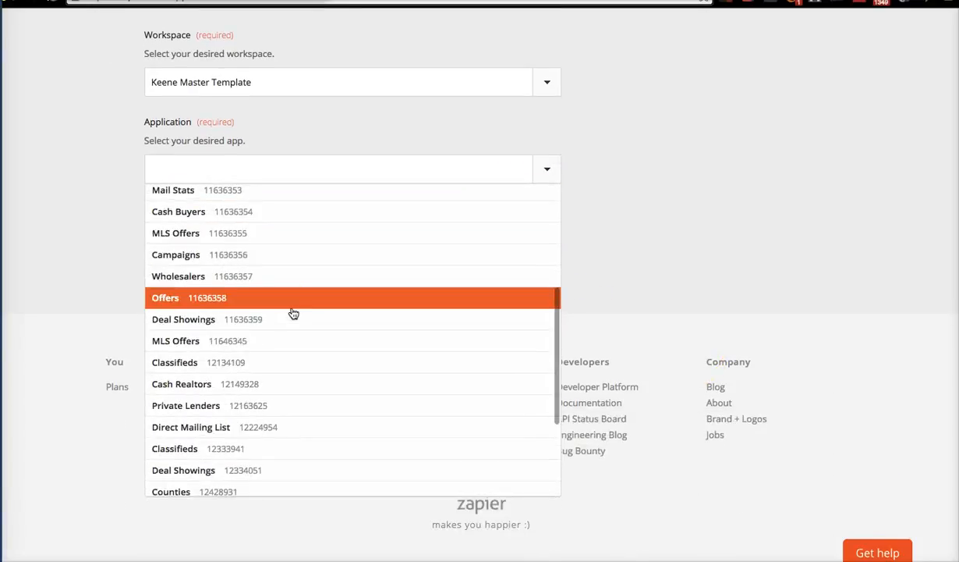
{"action": "scroll", "coordinate": [290, 315], "scroll_direction": "down", "scroll_amount": 3}
{"action": "scroll", "coordinate": [288, 315], "scroll_direction": "up", "scroll_amount": 2}
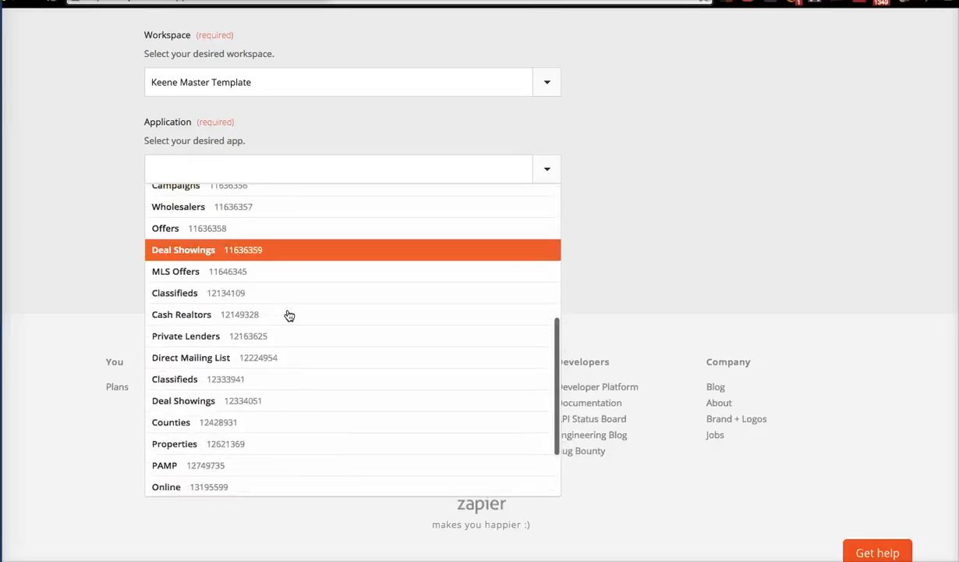
{"action": "scroll", "coordinate": [290, 315], "scroll_direction": "up", "scroll_amount": 2}
{"action": "left_click", "coordinate": [263, 264]}
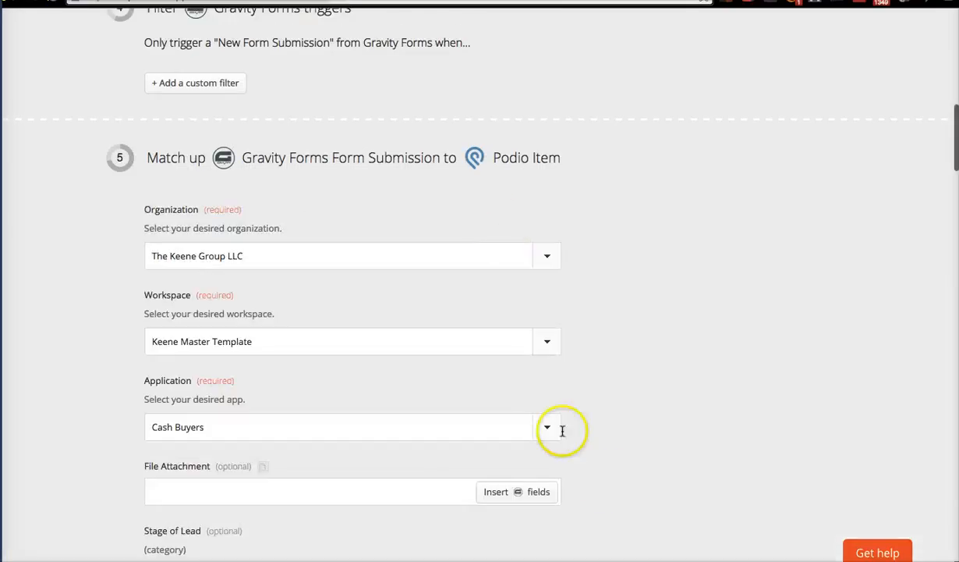
Set Stage of Lead to New.
{"action": "scroll", "coordinate": [609, 480], "scroll_direction": "down", "scroll_amount": 3}
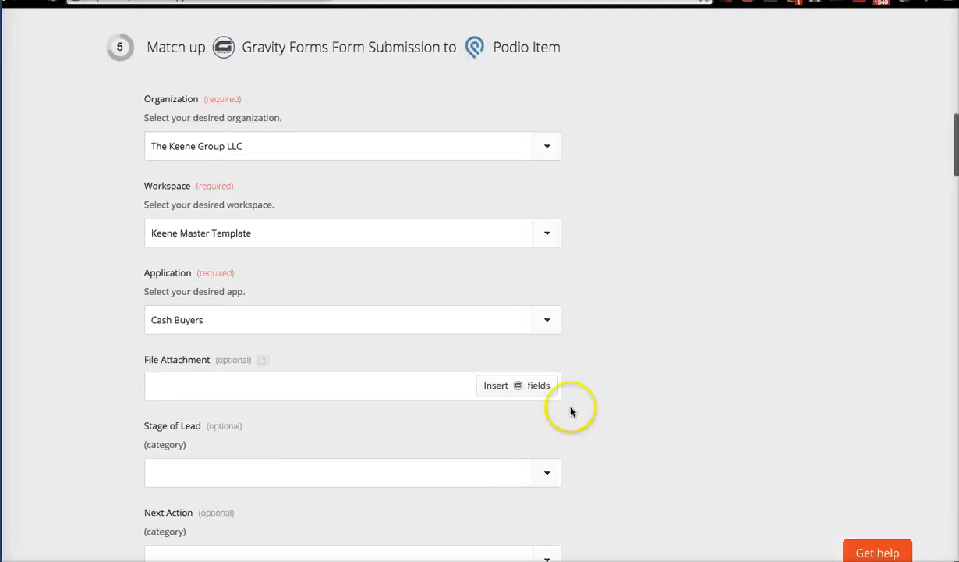
{"action": "scroll", "coordinate": [593, 356], "scroll_direction": "down", "scroll_amount": 2}
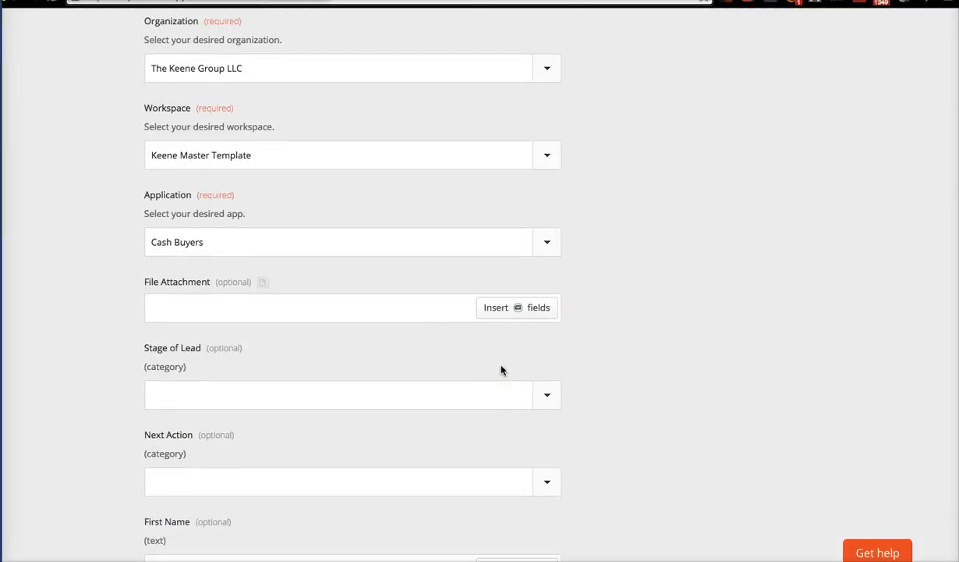
{"action": "left_click", "coordinate": [503, 392]}
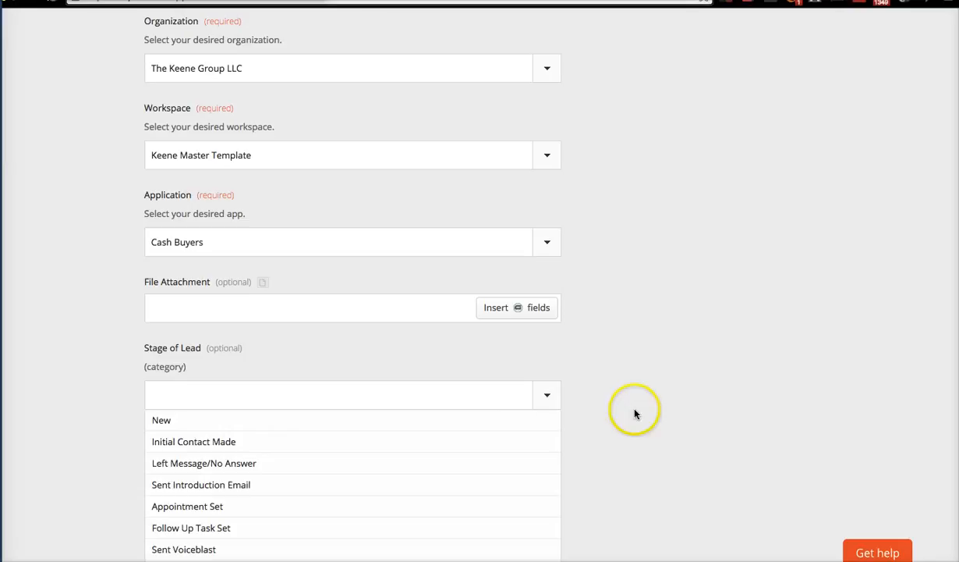
{"action": "scroll", "coordinate": [635, 414], "scroll_direction": "down", "scroll_amount": 4}
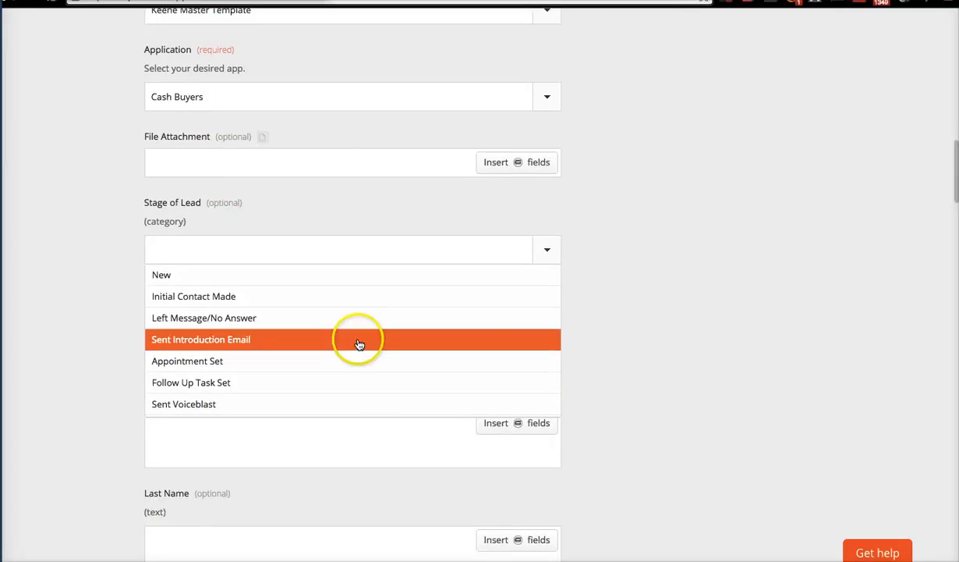
{"action": "left_click", "coordinate": [451, 214]}
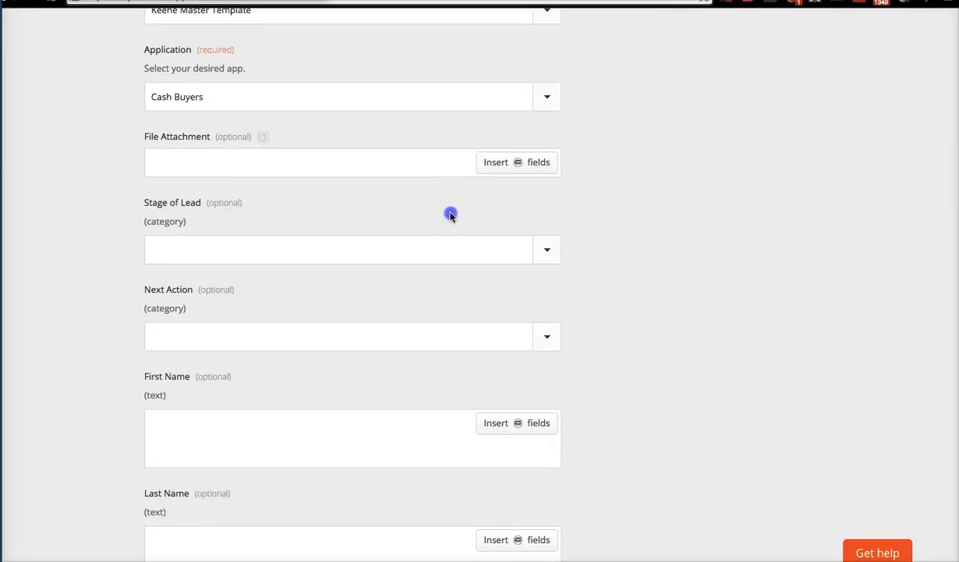
{"action": "left_click", "coordinate": [463, 253]}
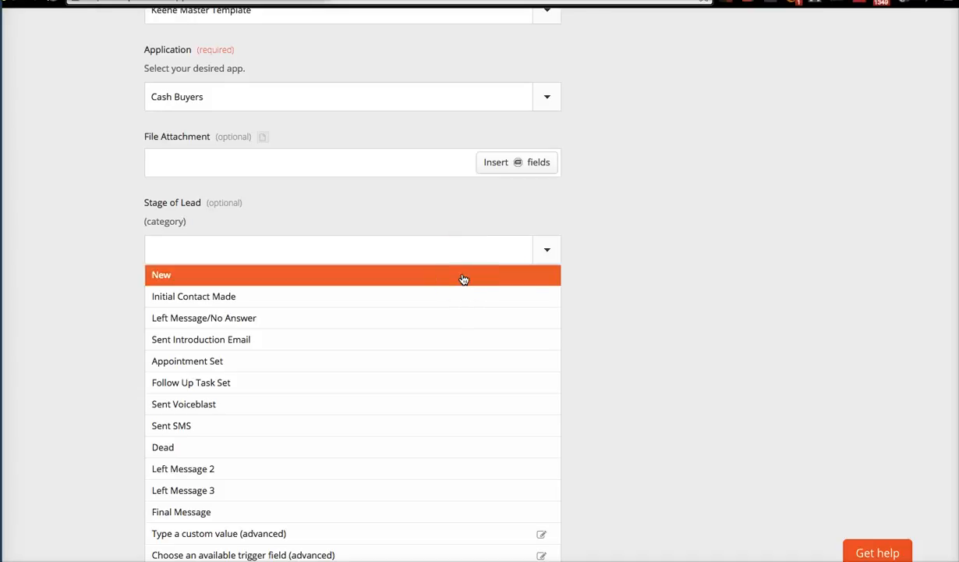
{"action": "left_click", "coordinate": [463, 277]}
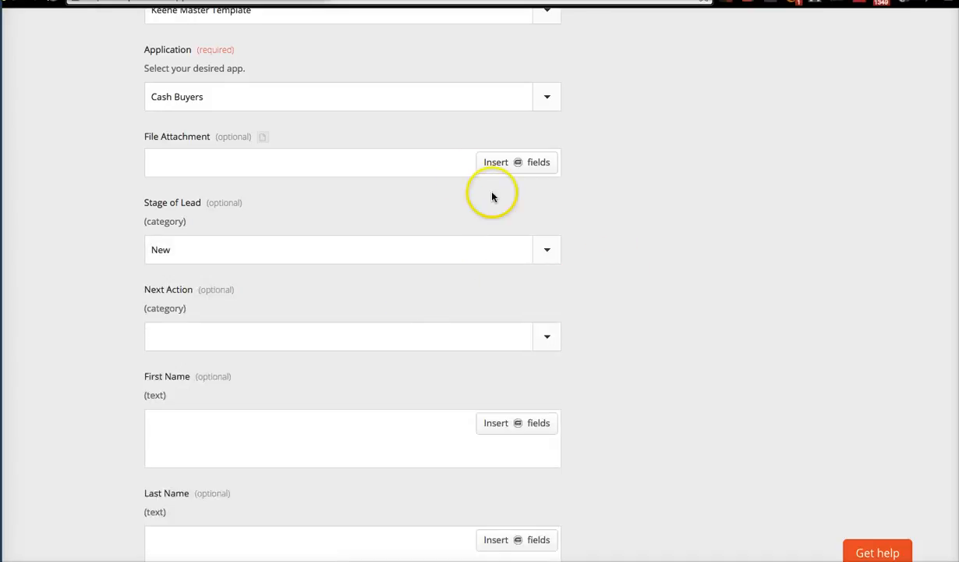
Set Next Action to Update Me.
{"action": "scroll", "coordinate": [602, 285], "scroll_direction": "down", "scroll_amount": 1}
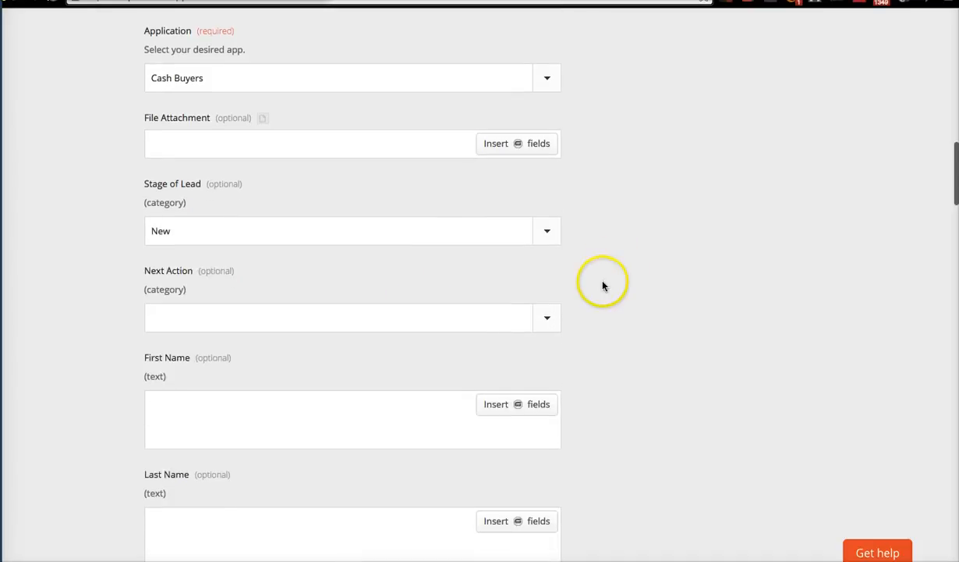
{"action": "scroll", "coordinate": [407, 350], "scroll_direction": "up", "scroll_amount": 4}
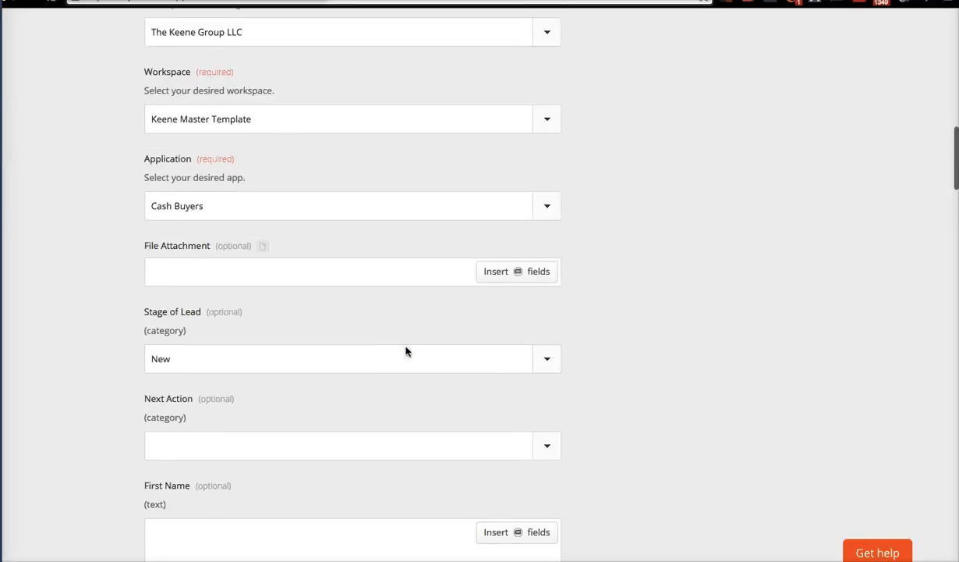
{"action": "scroll", "coordinate": [405, 351], "scroll_direction": "up", "scroll_amount": 2}
{"action": "scroll", "coordinate": [406, 351], "scroll_direction": "down", "scroll_amount": 5}
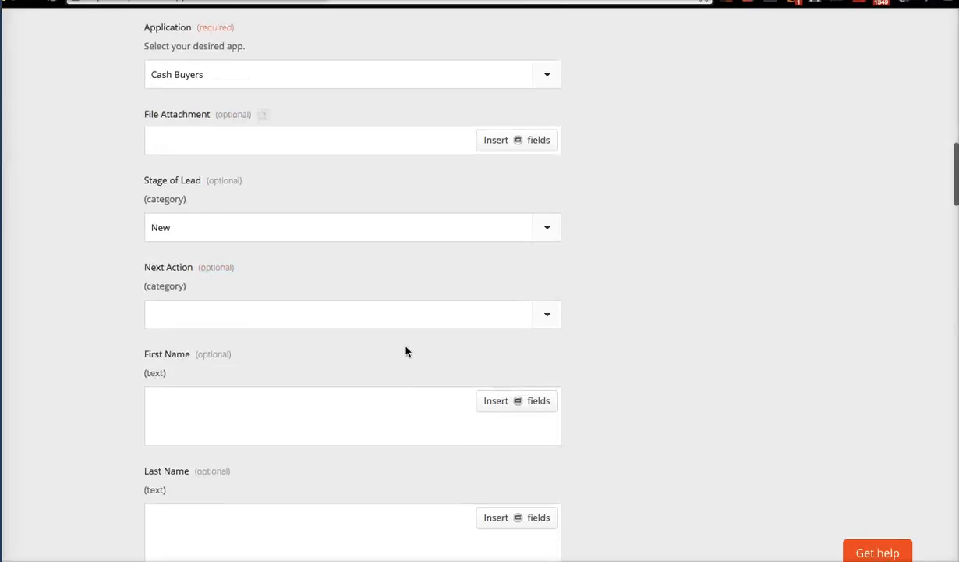
{"action": "scroll", "coordinate": [406, 351], "scroll_direction": "down", "scroll_amount": 2}
{"action": "left_click", "coordinate": [487, 203]}
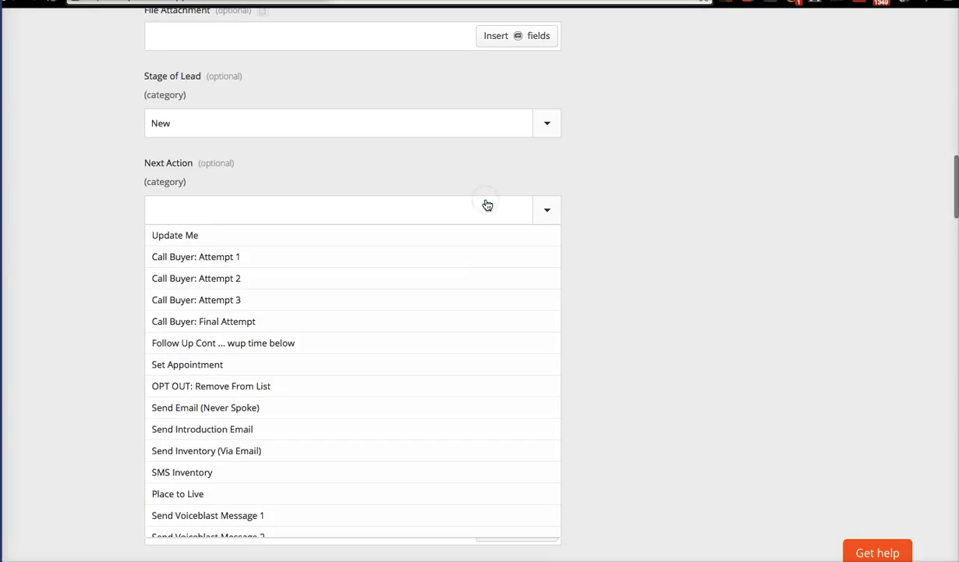
{"action": "left_click", "coordinate": [429, 236]}
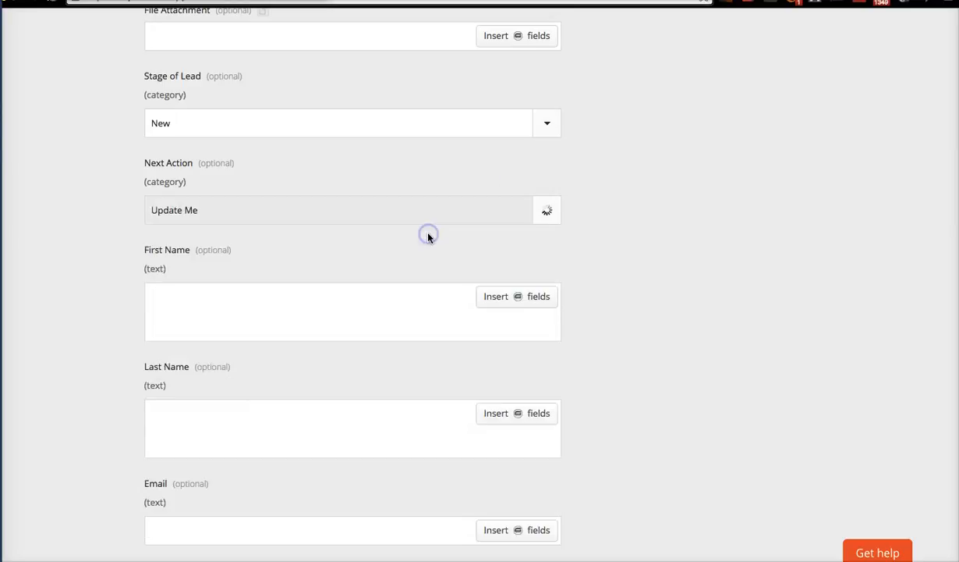
{"action": "scroll", "coordinate": [628, 236], "scroll_direction": "down", "scroll_amount": 3}
Map the form's First Name answer into First Name, leaving Last Name empty.
{"action": "left_click", "coordinate": [414, 208]}
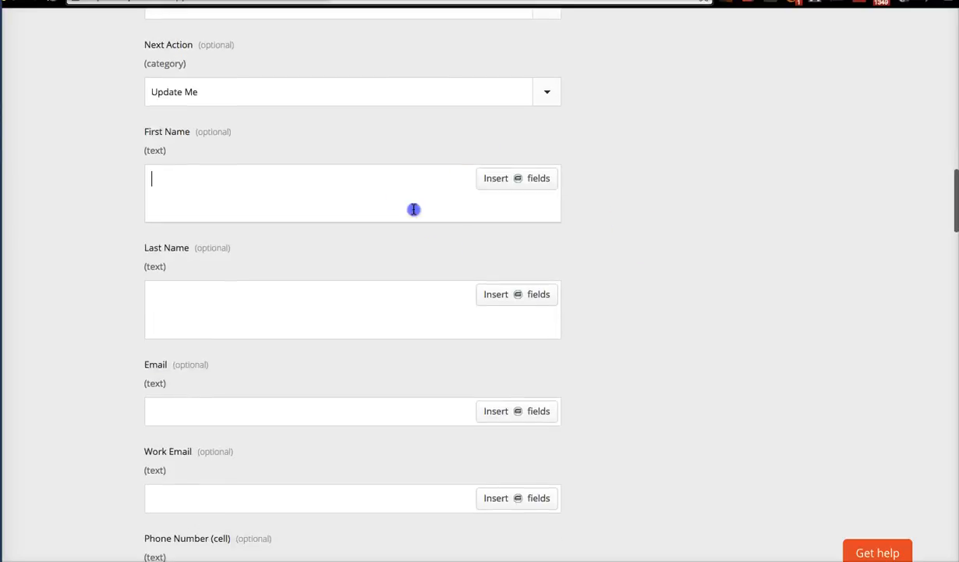
{"action": "left_click", "coordinate": [497, 182]}
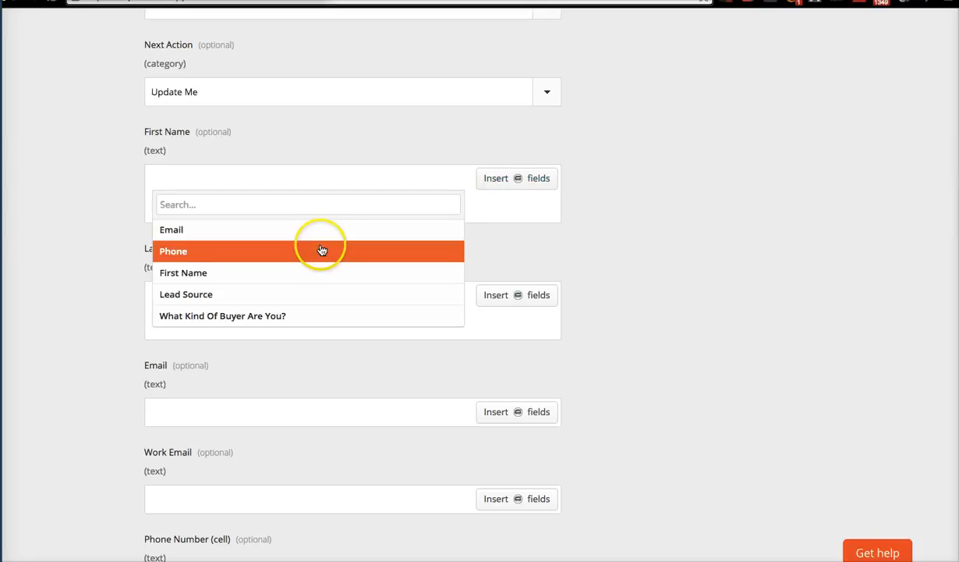
{"action": "left_click", "coordinate": [312, 272]}
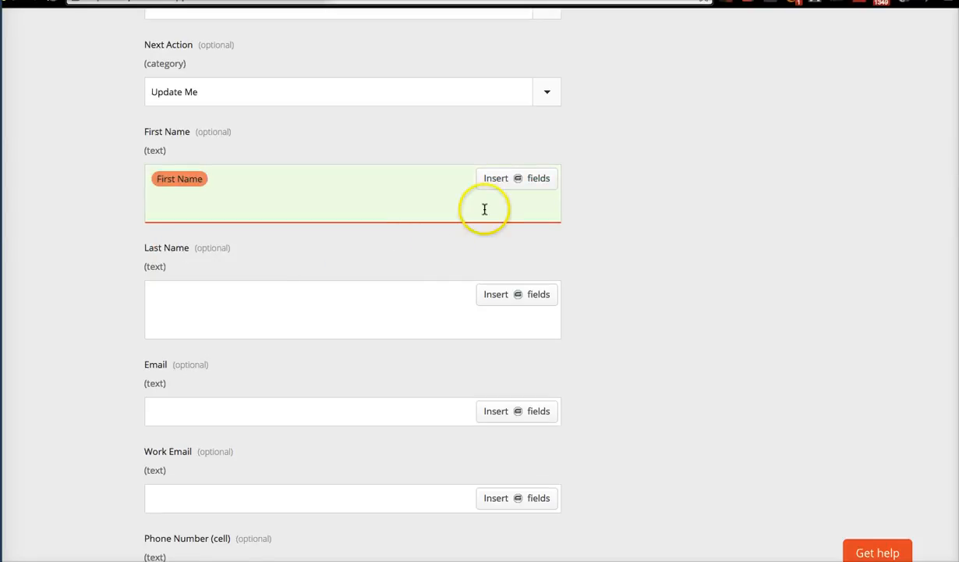
{"action": "left_click", "coordinate": [543, 179]}
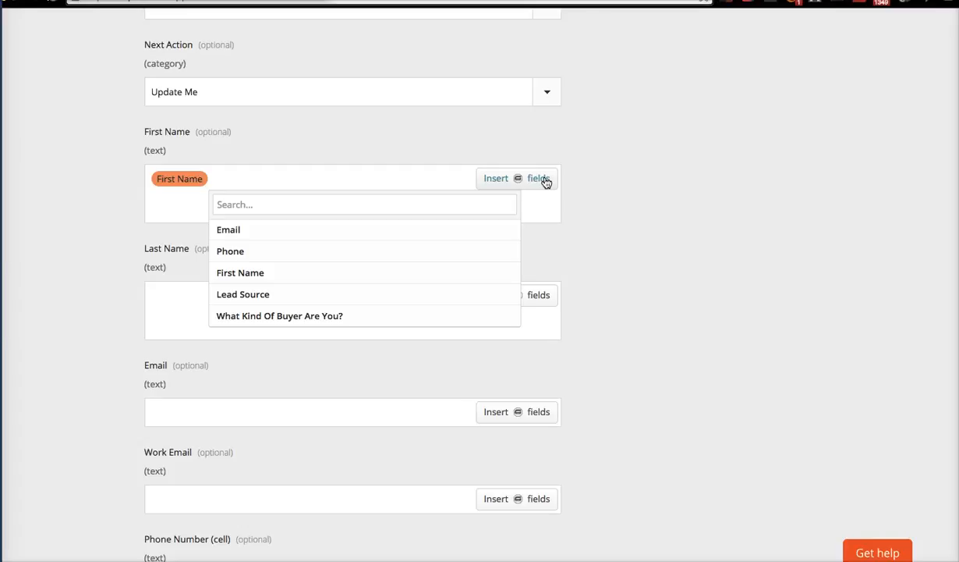
{"action": "left_click", "coordinate": [664, 207]}
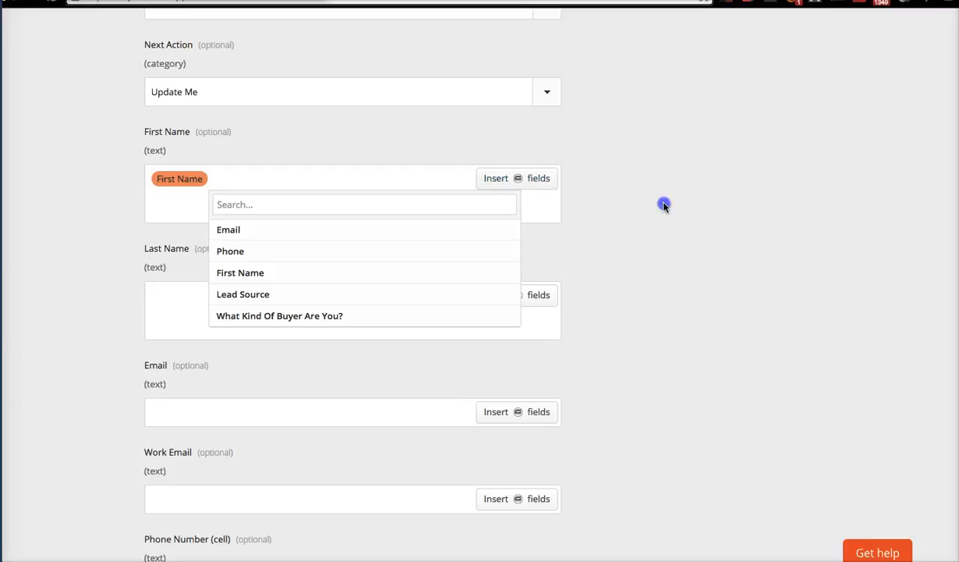
{"action": "left_click", "coordinate": [529, 303]}
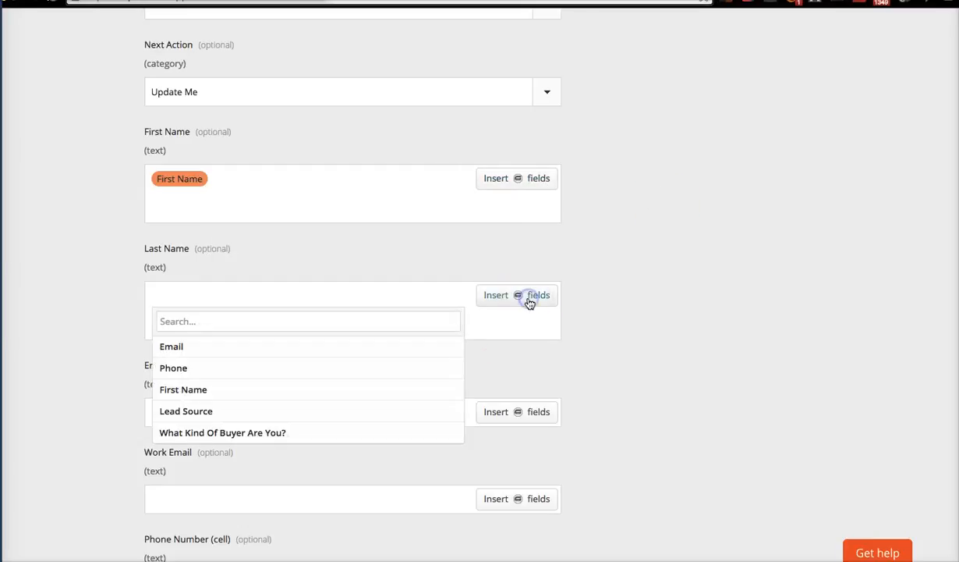
{"action": "left_click", "coordinate": [663, 350]}
{"action": "scroll", "coordinate": [664, 347], "scroll_direction": "down", "scroll_amount": 3}
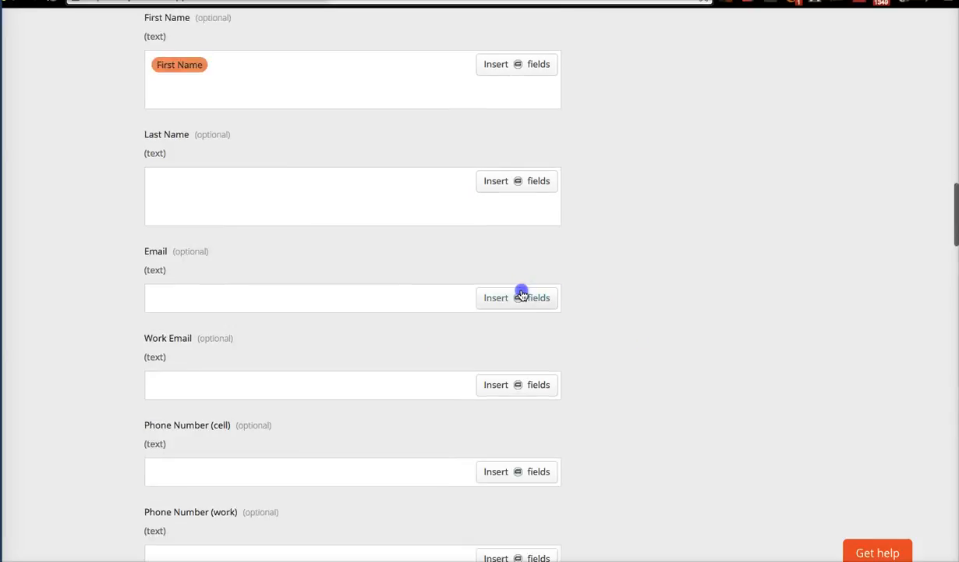
Map the form's Email into Email and Phone into Phone Number (cell).
{"action": "left_click", "coordinate": [521, 295]}
{"action": "left_click", "coordinate": [386, 345]}
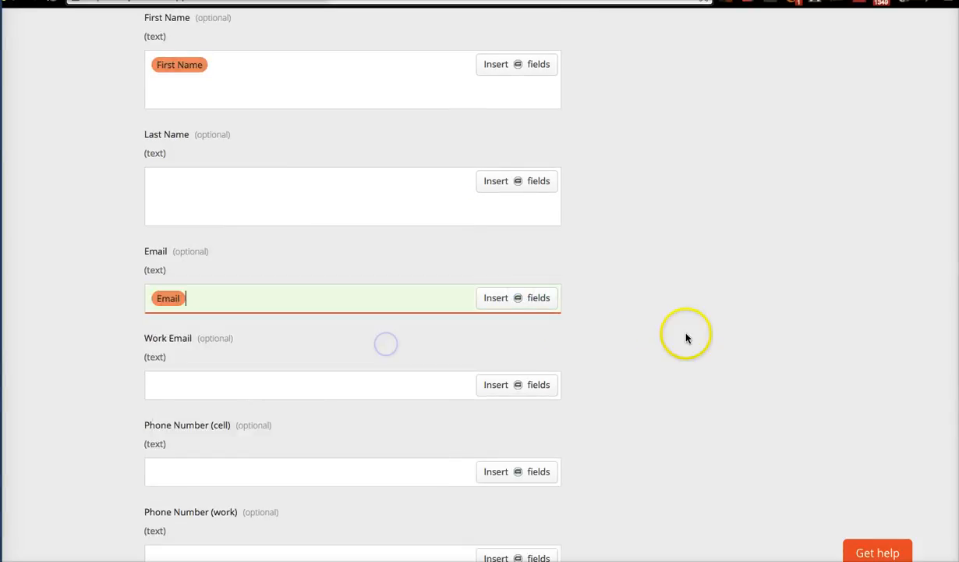
{"action": "scroll", "coordinate": [677, 334], "scroll_direction": "down", "scroll_amount": 3}
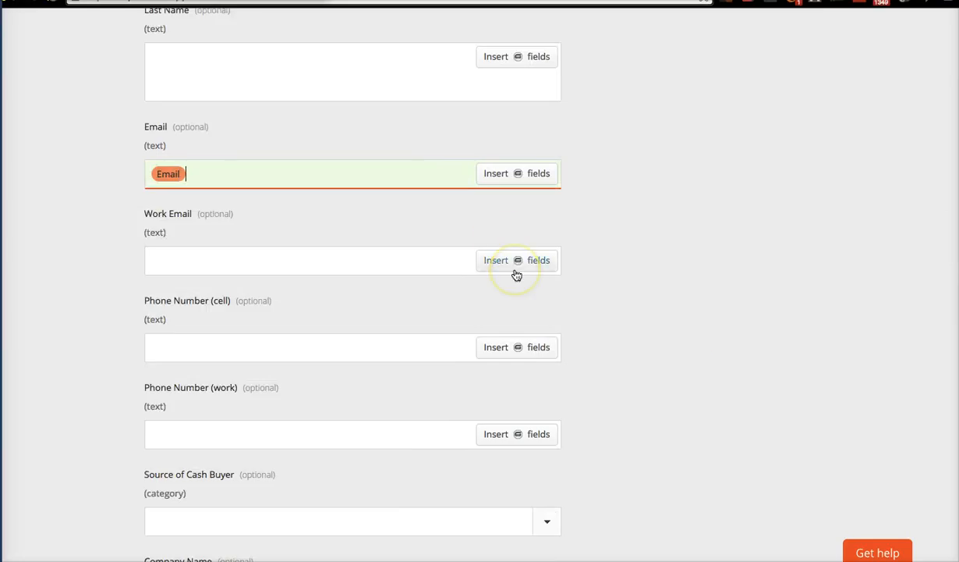
{"action": "left_click", "coordinate": [518, 349]}
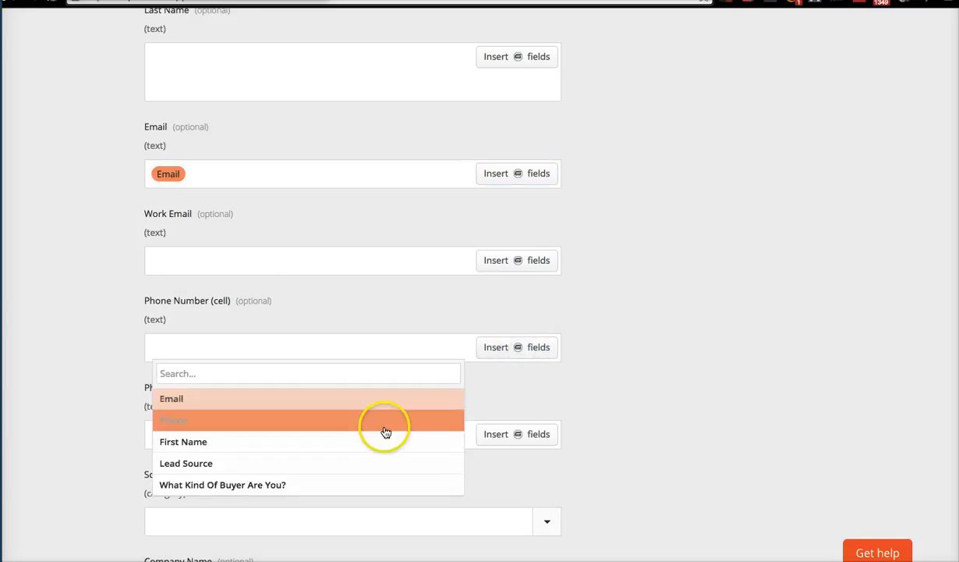
{"action": "left_click", "coordinate": [387, 431]}
{"action": "scroll", "coordinate": [649, 401], "scroll_direction": "down", "scroll_amount": 4}
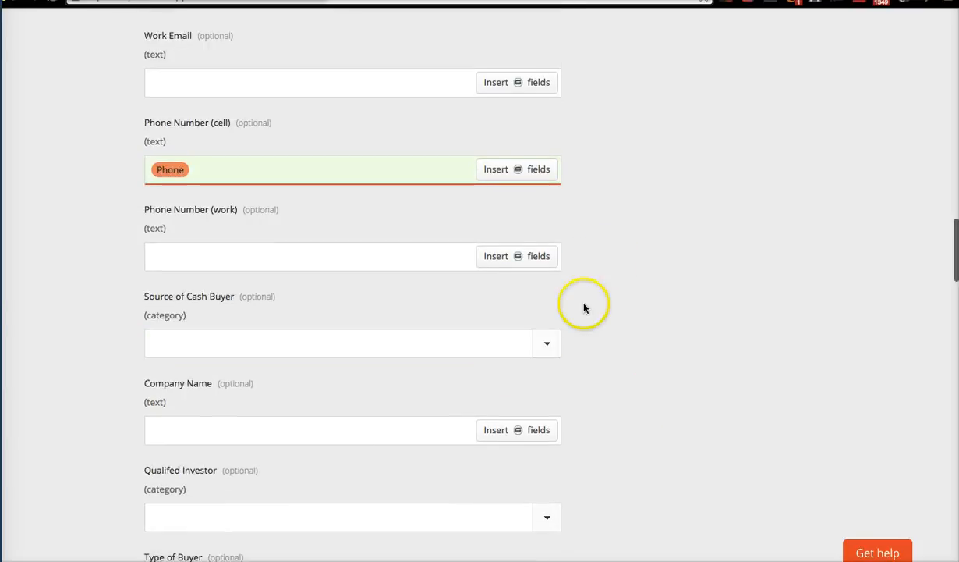
{"action": "scroll", "coordinate": [584, 307], "scroll_direction": "down", "scroll_amount": 2}
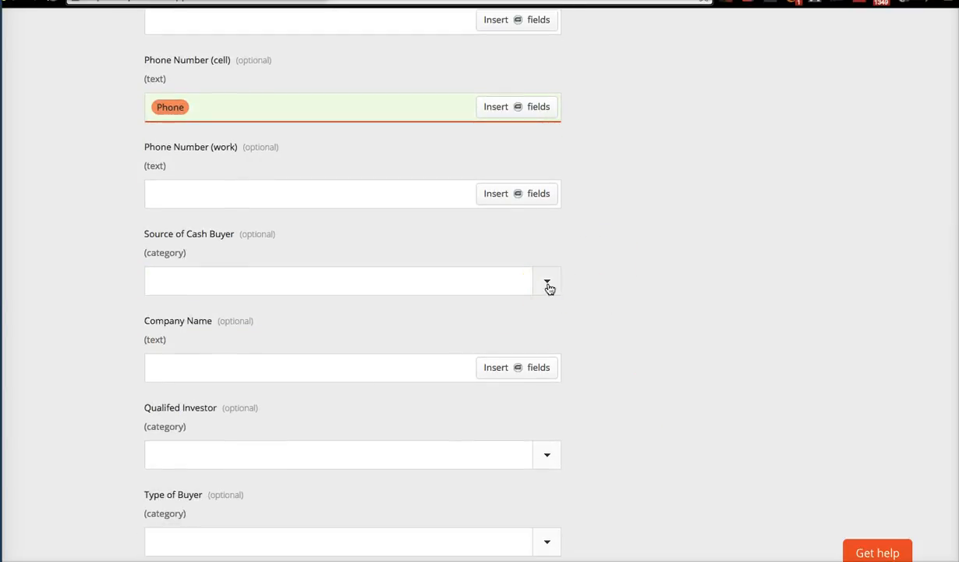
{"action": "left_click", "coordinate": [547, 284]}
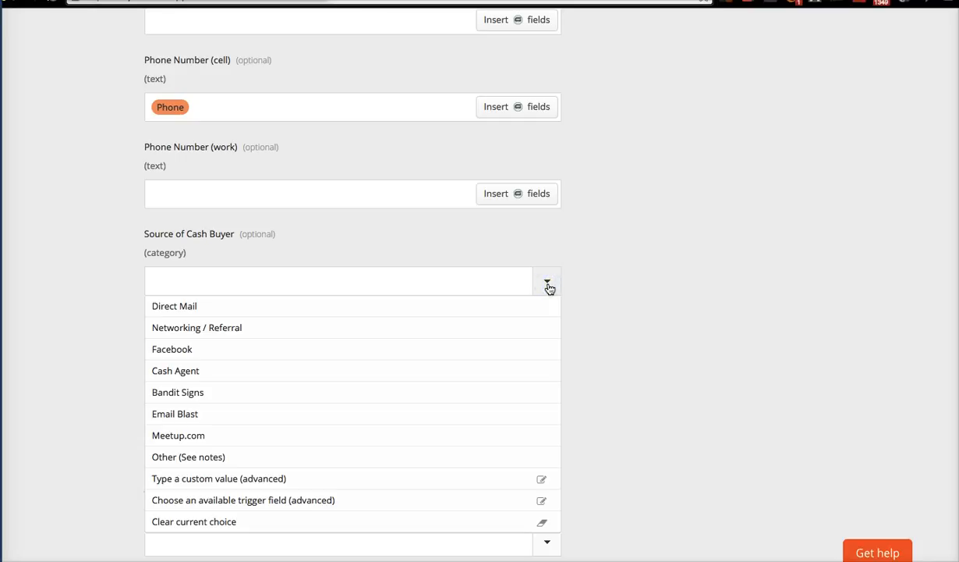
{"action": "left_click", "coordinate": [663, 300]}
{"action": "scroll", "coordinate": [663, 301], "scroll_direction": "down", "scroll_amount": 5}
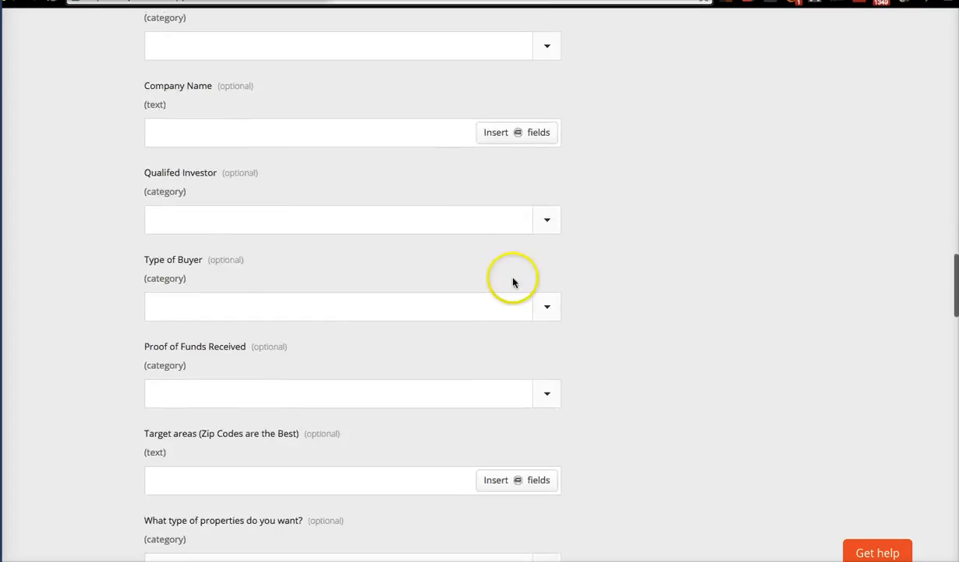
{"action": "left_click", "coordinate": [549, 308]}
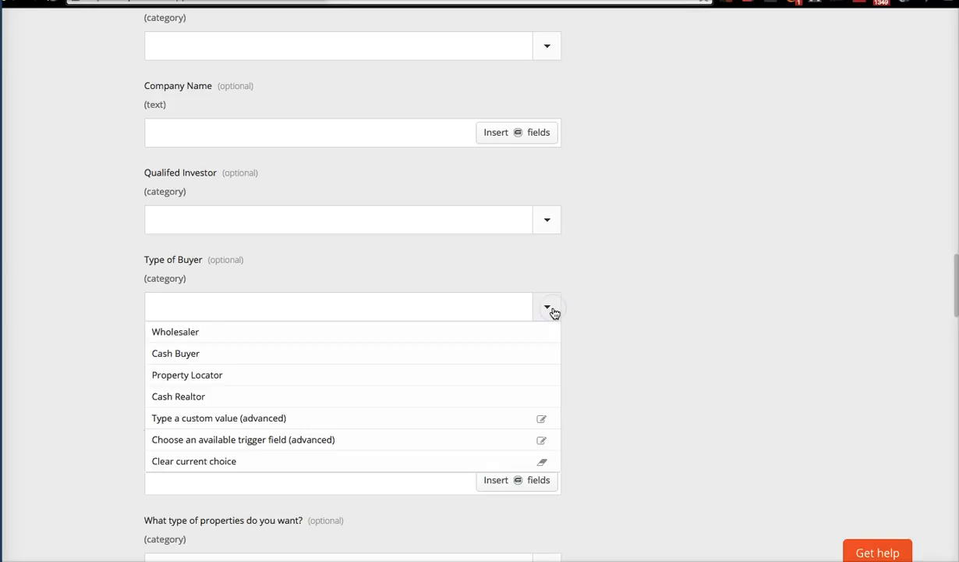
{"action": "left_click", "coordinate": [620, 302]}
{"action": "scroll", "coordinate": [618, 311], "scroll_direction": "down", "scroll_amount": 2}
{"action": "scroll", "coordinate": [619, 310], "scroll_direction": "up", "scroll_amount": 2}
{"action": "left_click", "coordinate": [521, 138]}
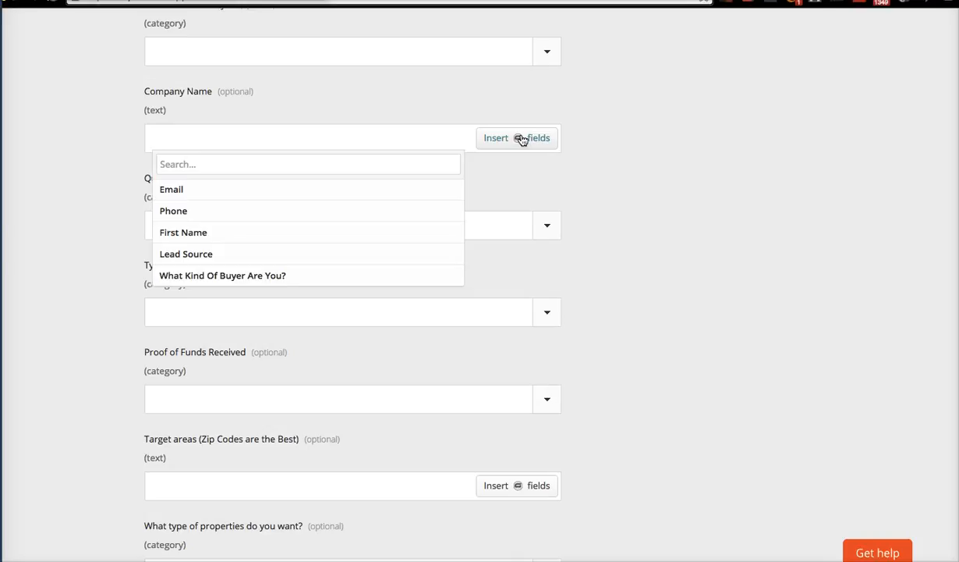
{"action": "left_click", "coordinate": [700, 166]}
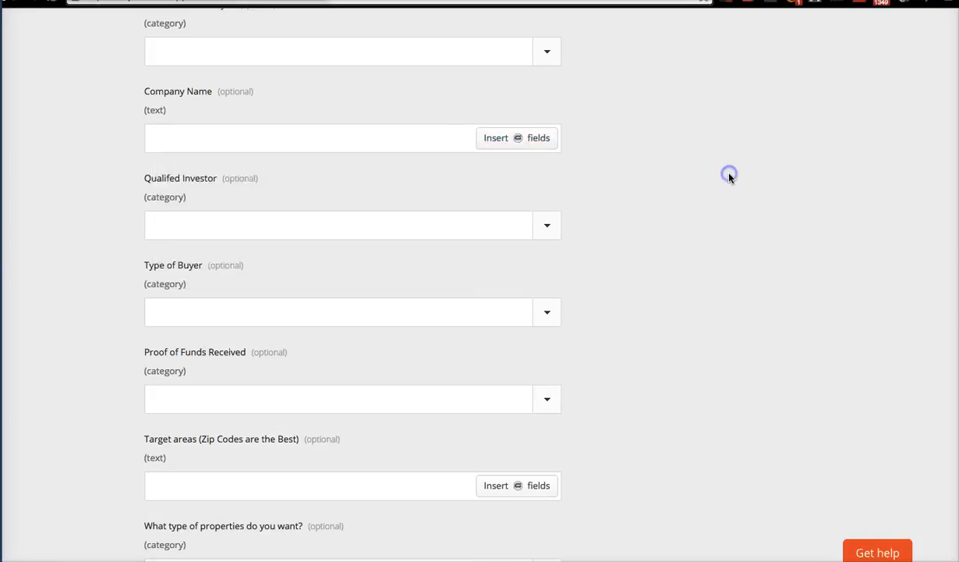
{"action": "scroll", "coordinate": [701, 165], "scroll_direction": "up", "scroll_amount": 3}
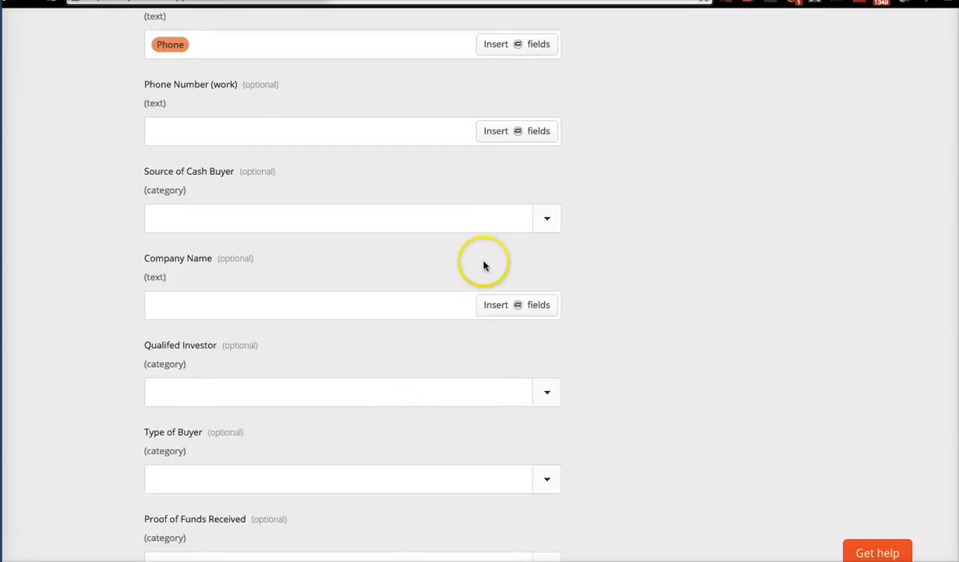
{"action": "scroll", "coordinate": [549, 240], "scroll_direction": "down", "scroll_amount": 1}
{"action": "scroll", "coordinate": [549, 241], "scroll_direction": "down", "scroll_amount": 1}
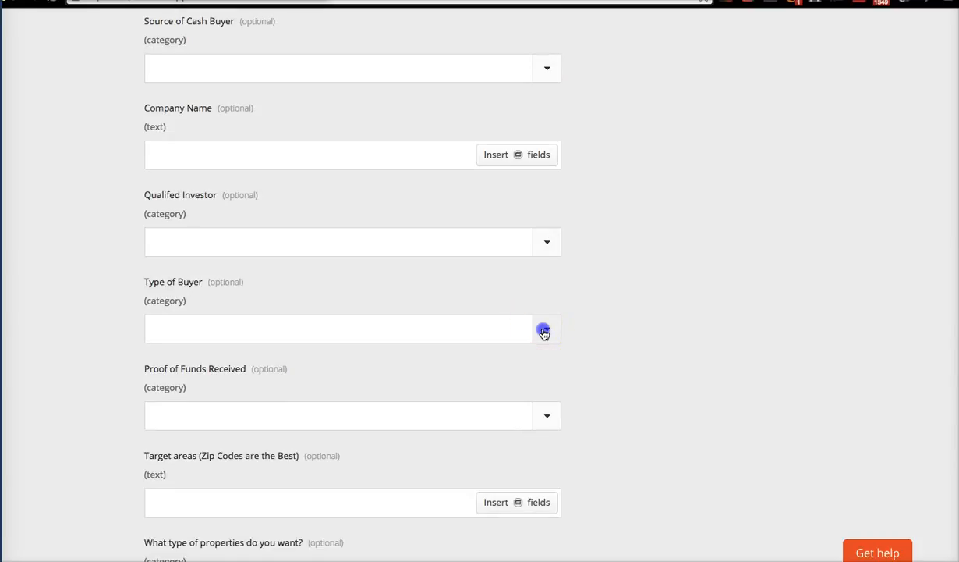
{"action": "left_click", "coordinate": [544, 330]}
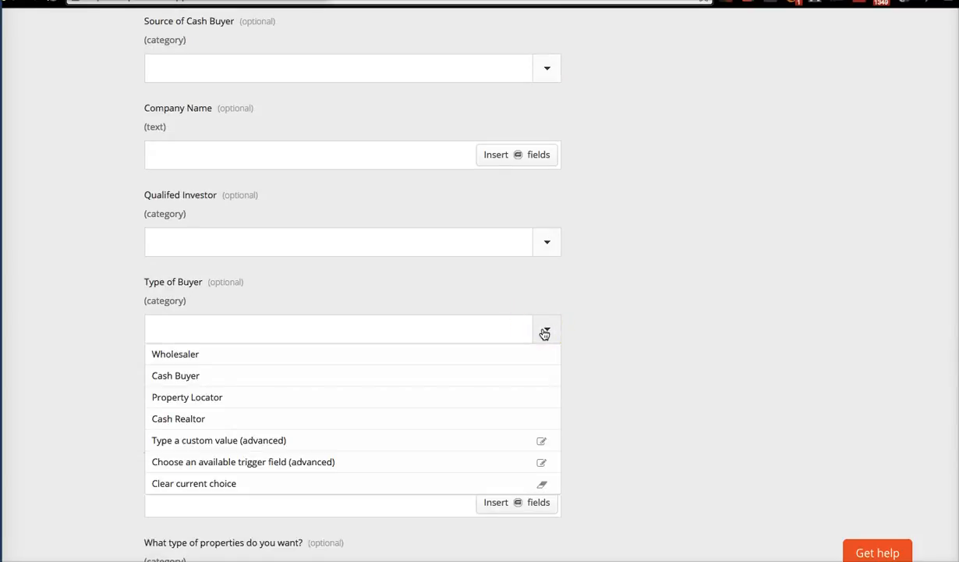
{"action": "left_click", "coordinate": [838, 368]}
{"action": "scroll", "coordinate": [666, 400], "scroll_direction": "down", "scroll_amount": 2}
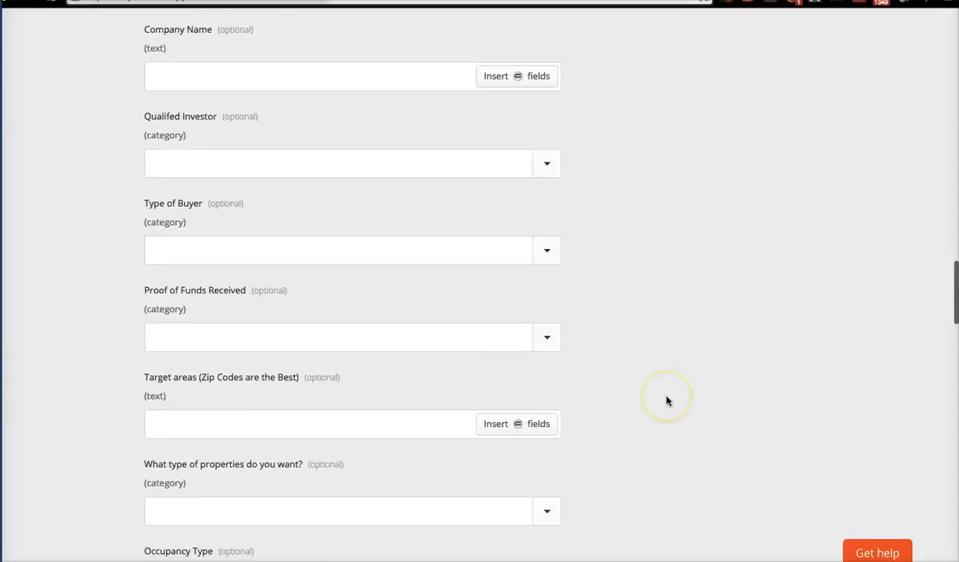
{"action": "key", "text": "ctrl+Up"}
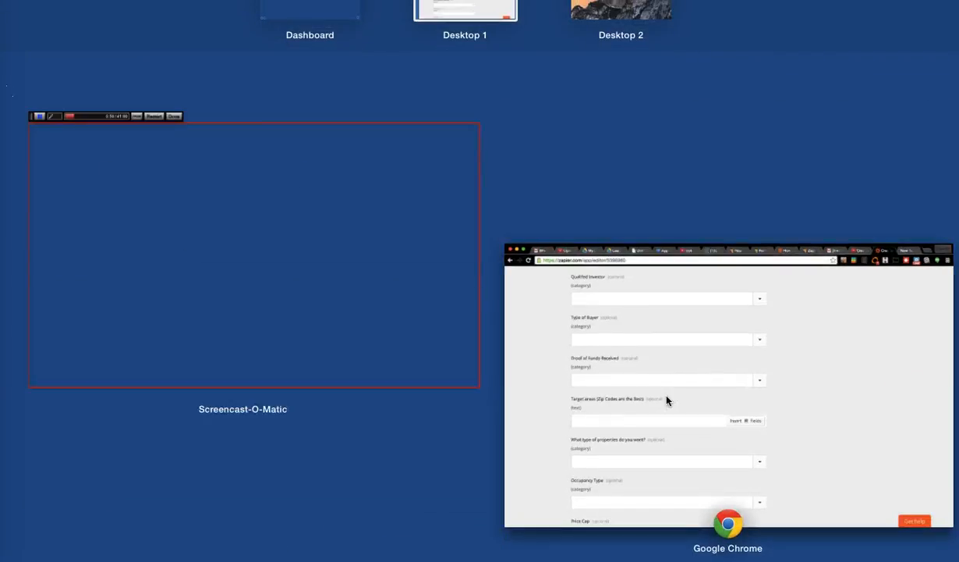
{"action": "left_click", "coordinate": [819, 295]}
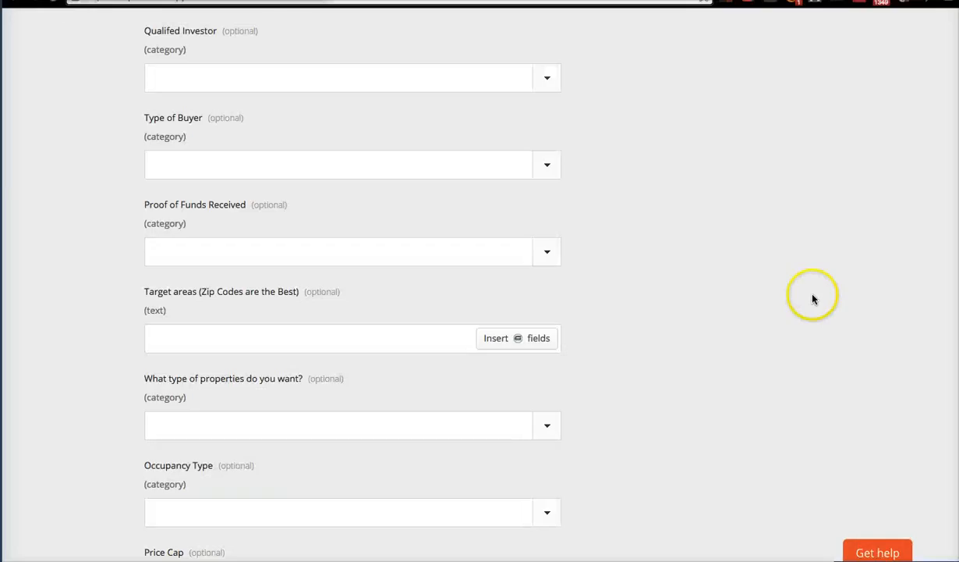
{"action": "scroll", "coordinate": [406, 195], "scroll_direction": "up", "scroll_amount": 1}
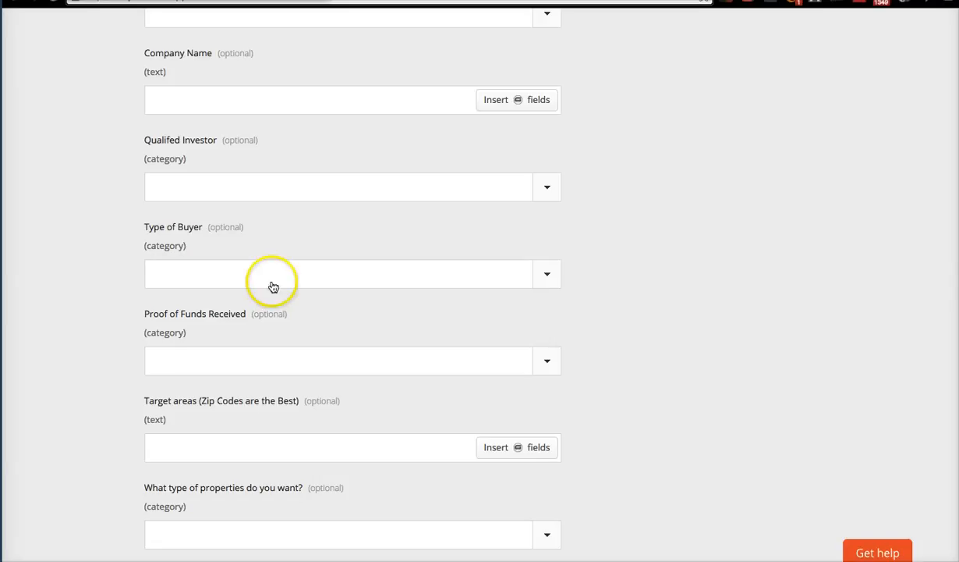
{"action": "scroll", "coordinate": [548, 323], "scroll_direction": "down", "scroll_amount": 3}
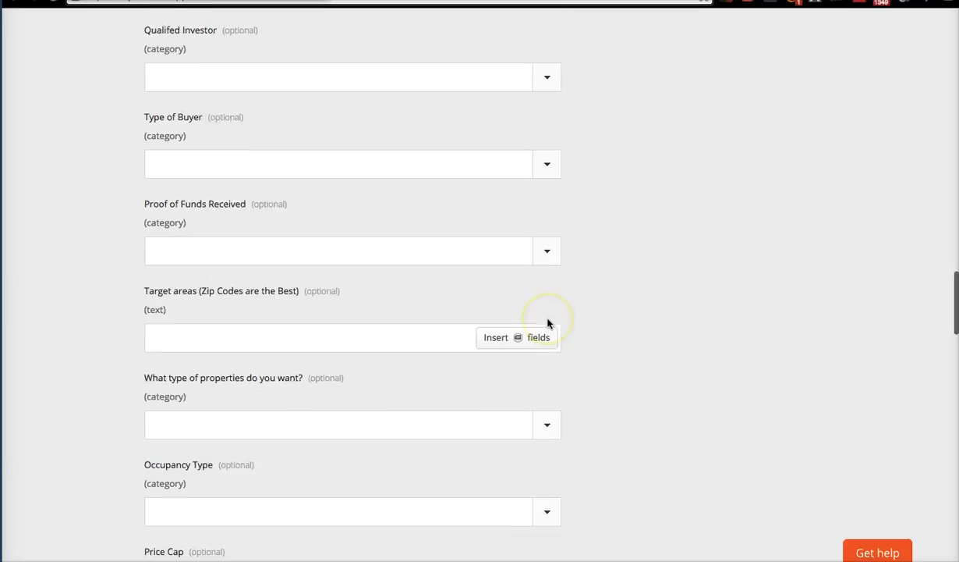
{"action": "scroll", "coordinate": [547, 322], "scroll_direction": "up", "scroll_amount": 2}
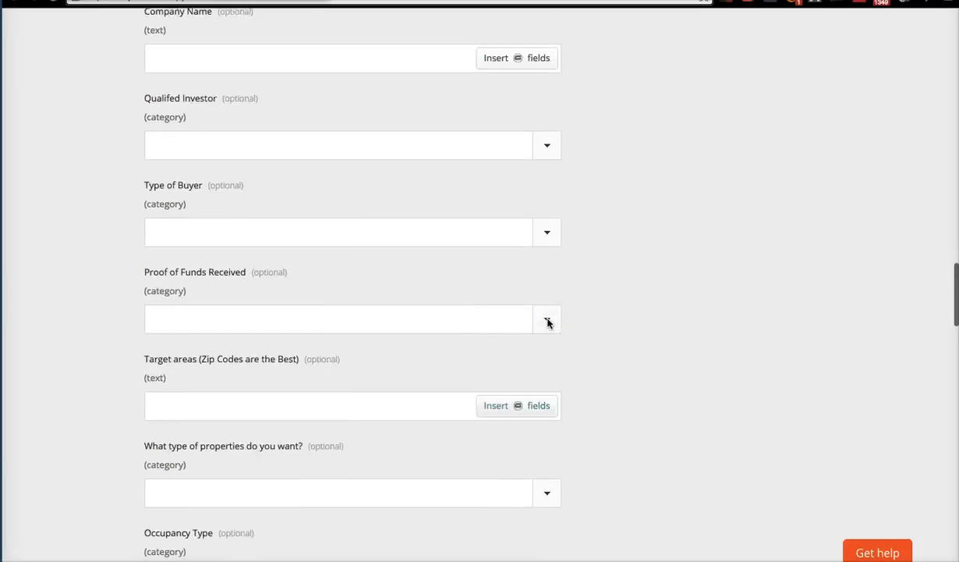
{"action": "left_click", "coordinate": [516, 55]}
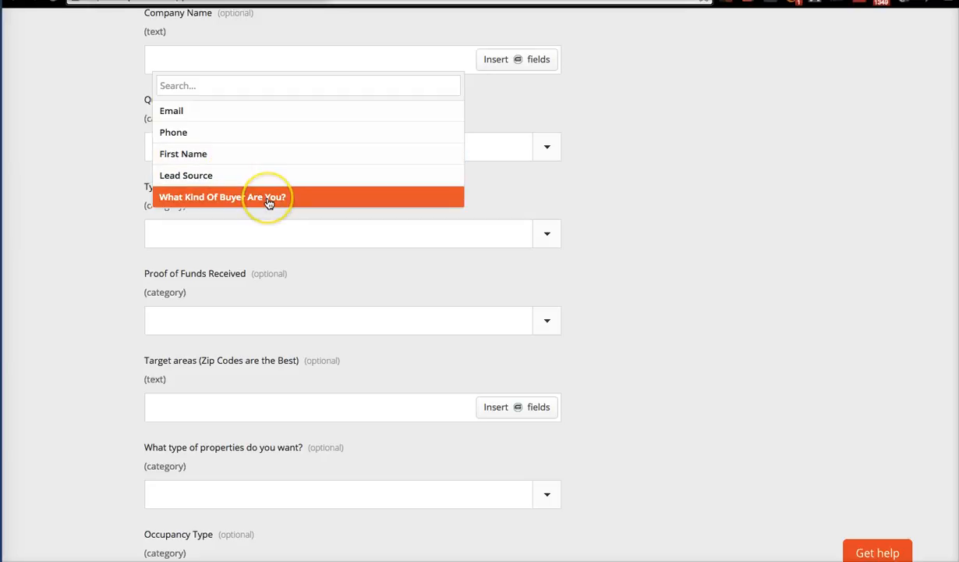
{"action": "left_click", "coordinate": [760, 240]}
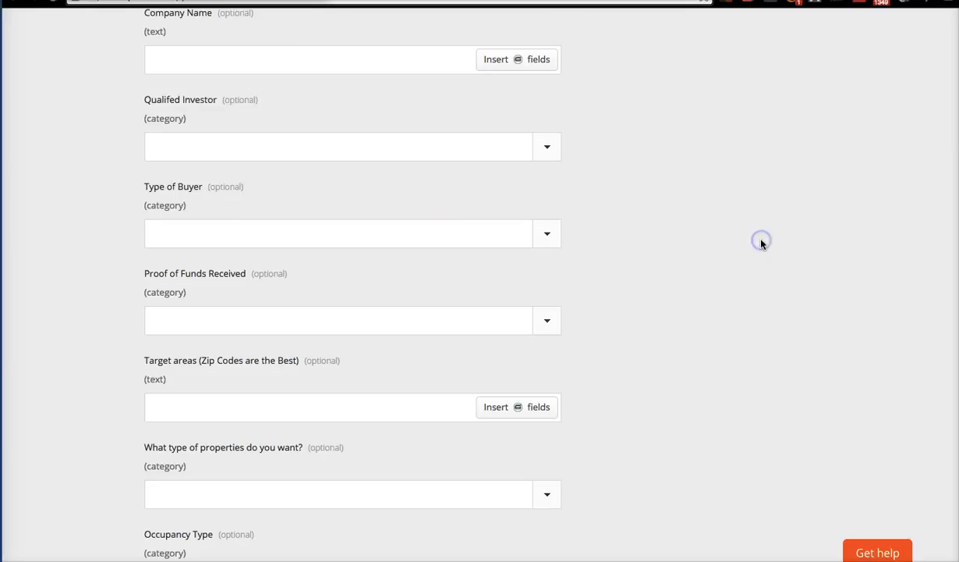
{"action": "scroll", "coordinate": [762, 244], "scroll_direction": "down", "scroll_amount": 2}
{"action": "scroll", "coordinate": [762, 244], "scroll_direction": "down", "scroll_amount": 2}
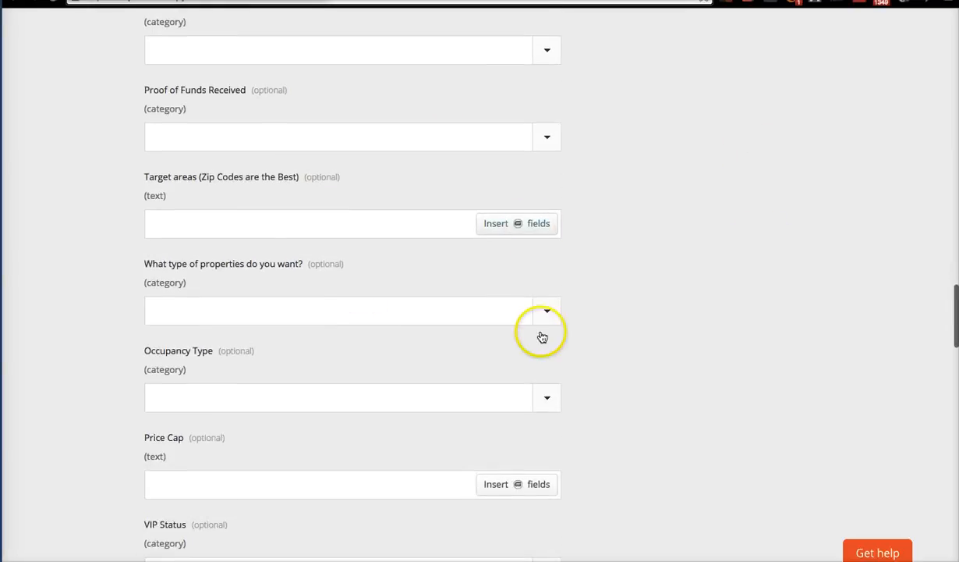
{"action": "scroll", "coordinate": [337, 171], "scroll_direction": "up", "scroll_amount": 1}
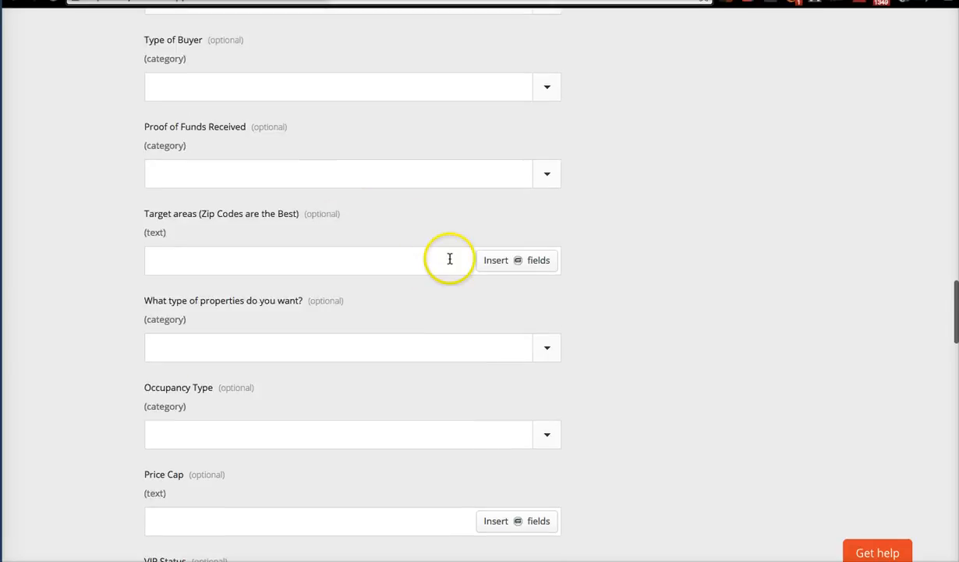
{"action": "scroll", "coordinate": [450, 257], "scroll_direction": "up", "scroll_amount": 3}
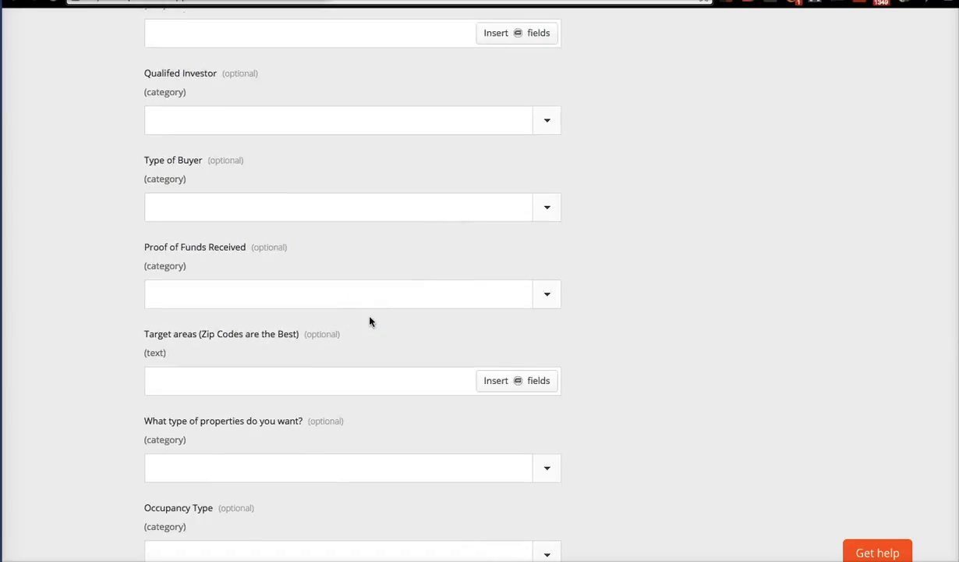
{"action": "scroll", "coordinate": [370, 320], "scroll_direction": "down", "scroll_amount": 1}
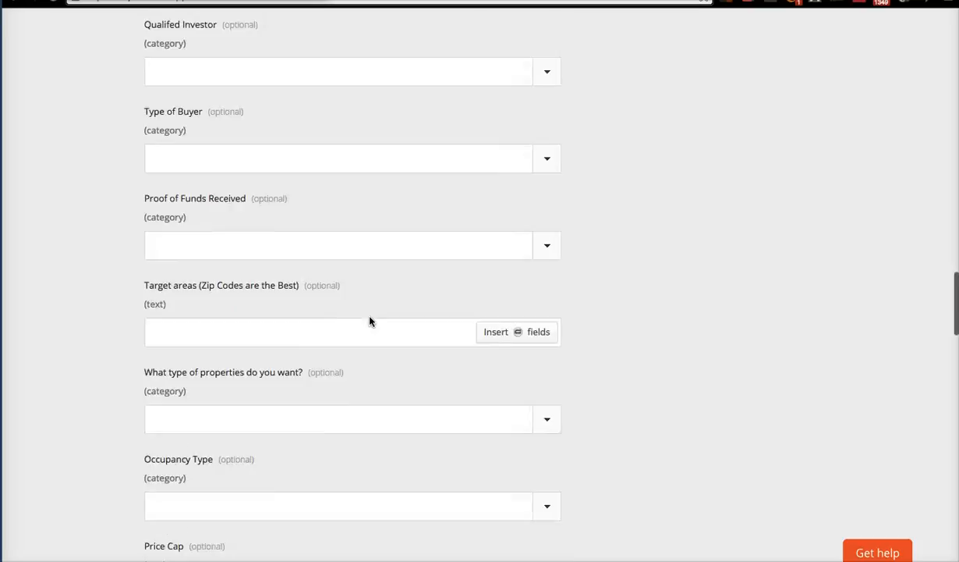
{"action": "scroll", "coordinate": [416, 429], "scroll_direction": "down", "scroll_amount": 1}
{"action": "scroll", "coordinate": [416, 429], "scroll_direction": "down", "scroll_amount": 5}
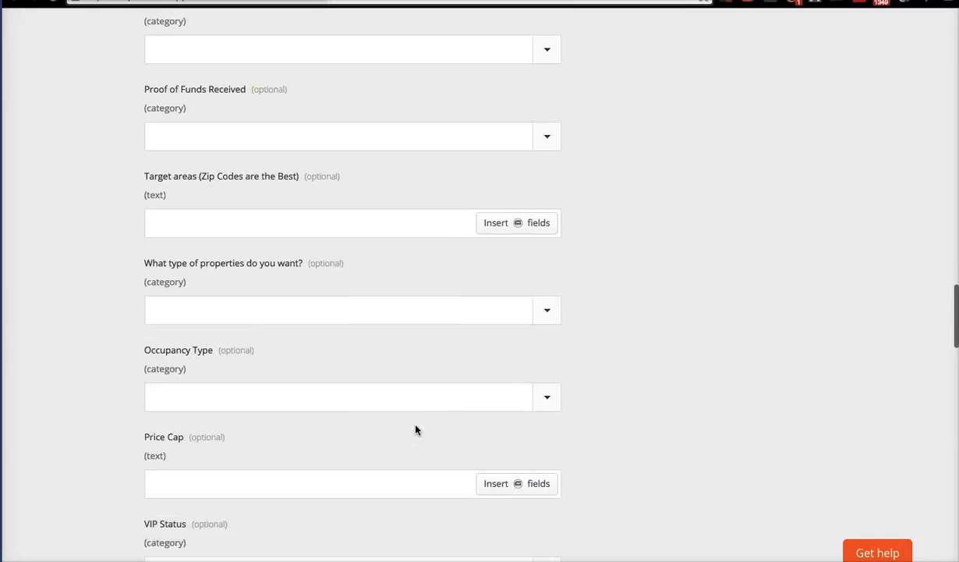
{"action": "scroll", "coordinate": [416, 429], "scroll_direction": "down", "scroll_amount": 3}
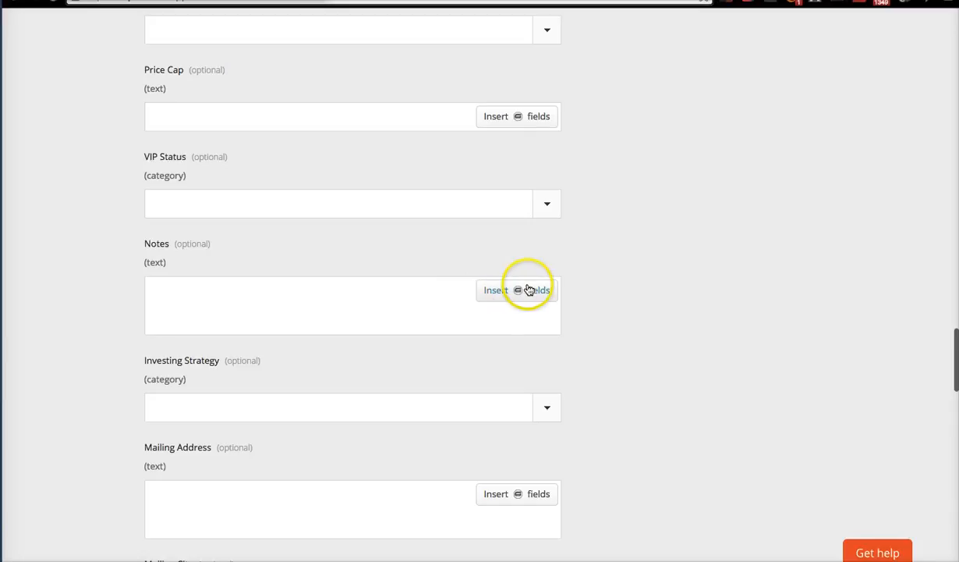
Insert the Lead Source and What Kind Of Buyer Are You? answers into Notes.
{"action": "left_click", "coordinate": [528, 291]}
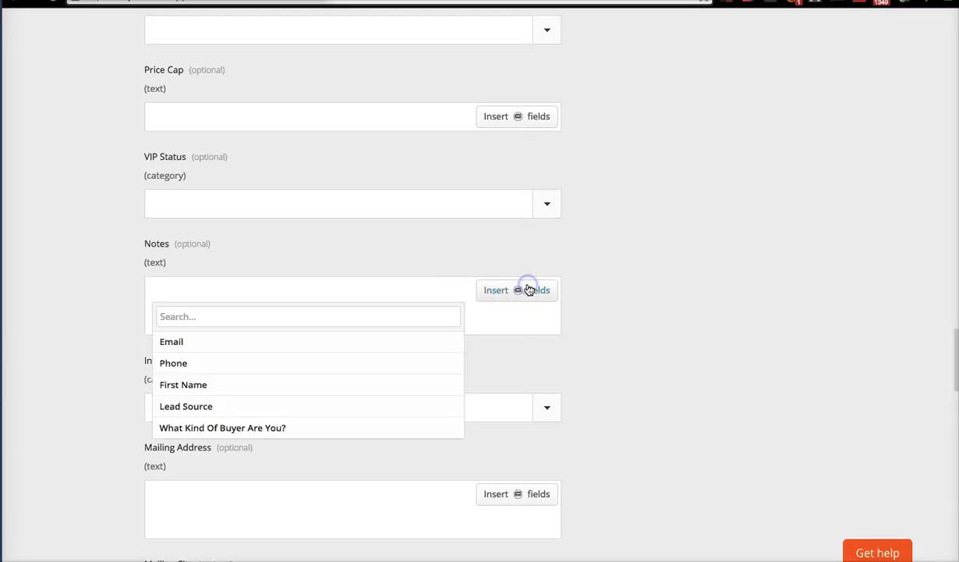
{"action": "left_click", "coordinate": [242, 410]}
{"action": "left_click", "coordinate": [510, 291]}
{"action": "left_click", "coordinate": [349, 429]}
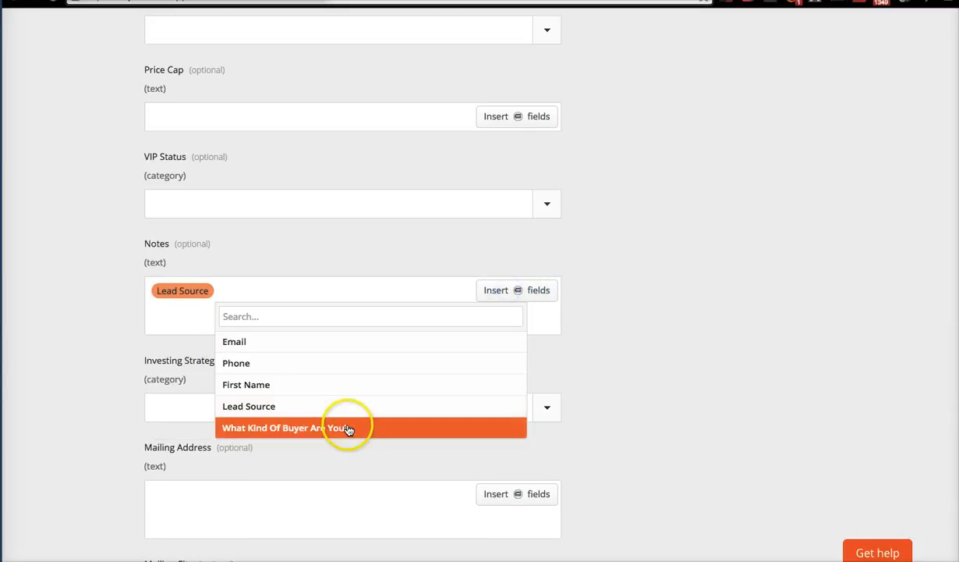
{"action": "left_click", "coordinate": [212, 297]}
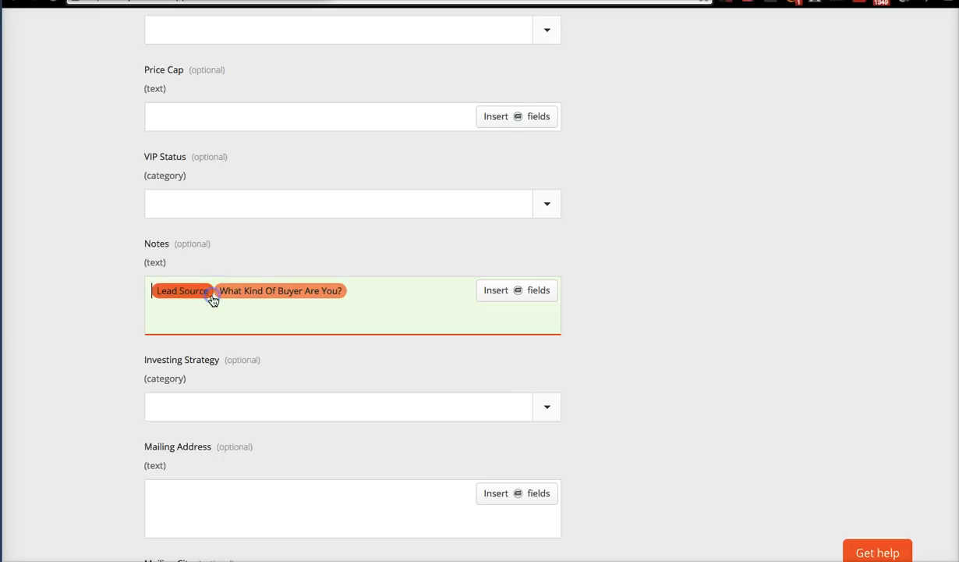
Label the first Notes entry '1. Lead Source:'.
{"action": "left_click", "coordinate": [287, 412]}
{"action": "type", "text": "1. "}
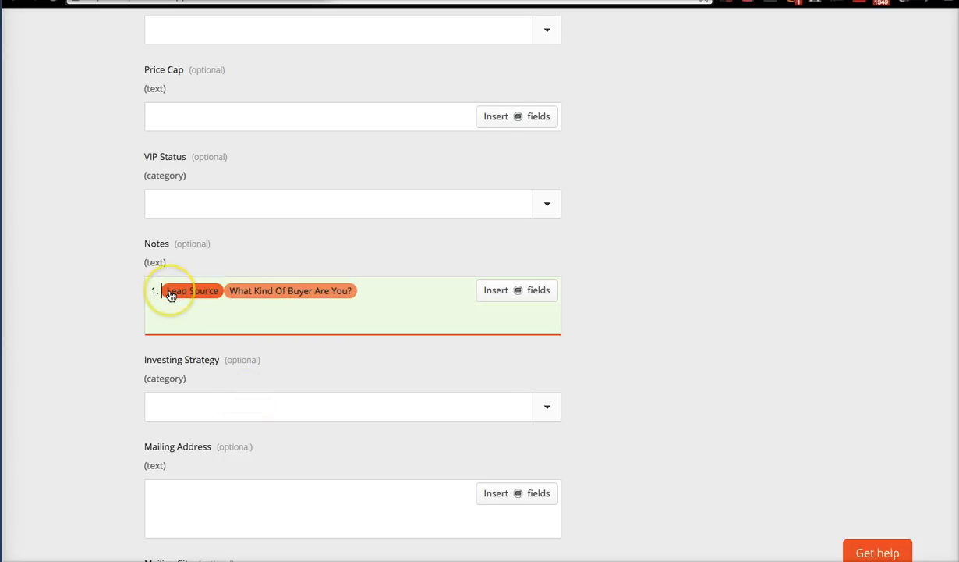
{"action": "type", "text": "Leada"}
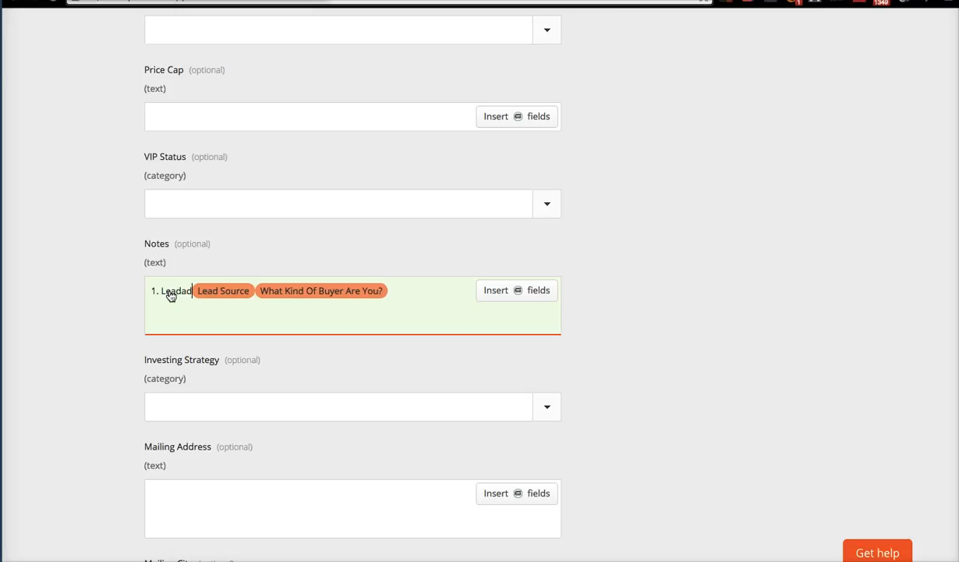
{"action": "key", "text": "BackSpace"}
{"action": "type", "text": "Sourc"}
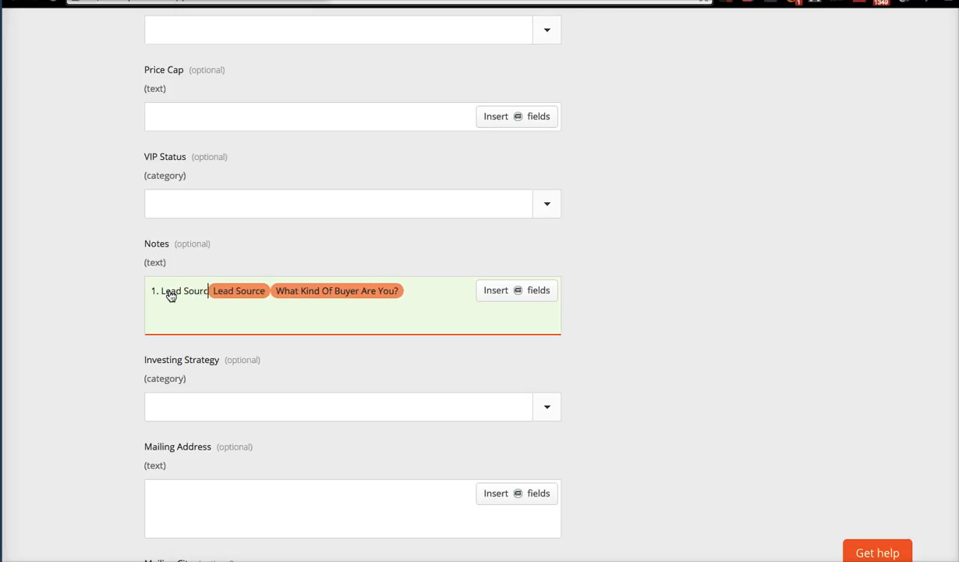
{"action": "type", "text": "e:"}
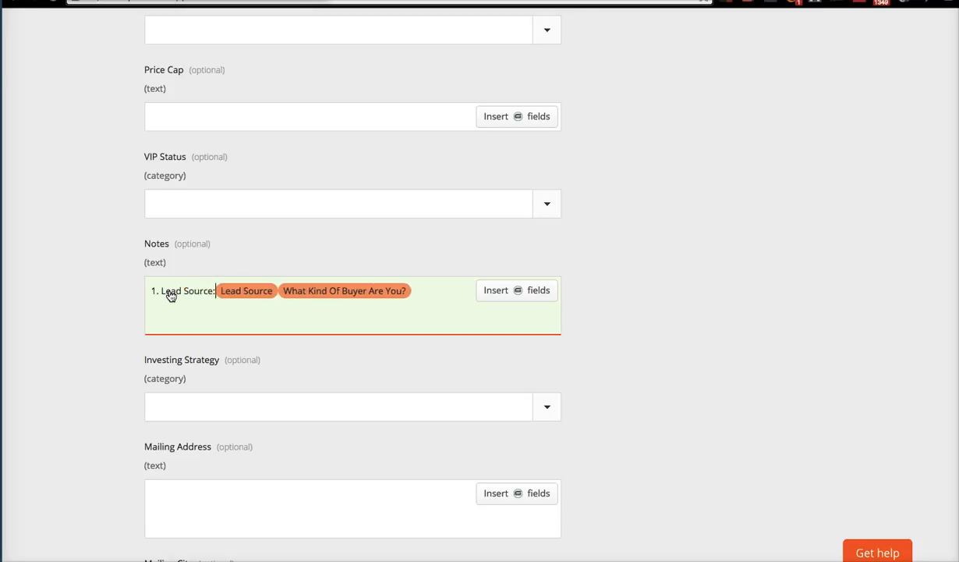
Label the second Notes entry '2. What Kind of Buyer are You?'.
{"action": "left_click", "coordinate": [281, 292]}
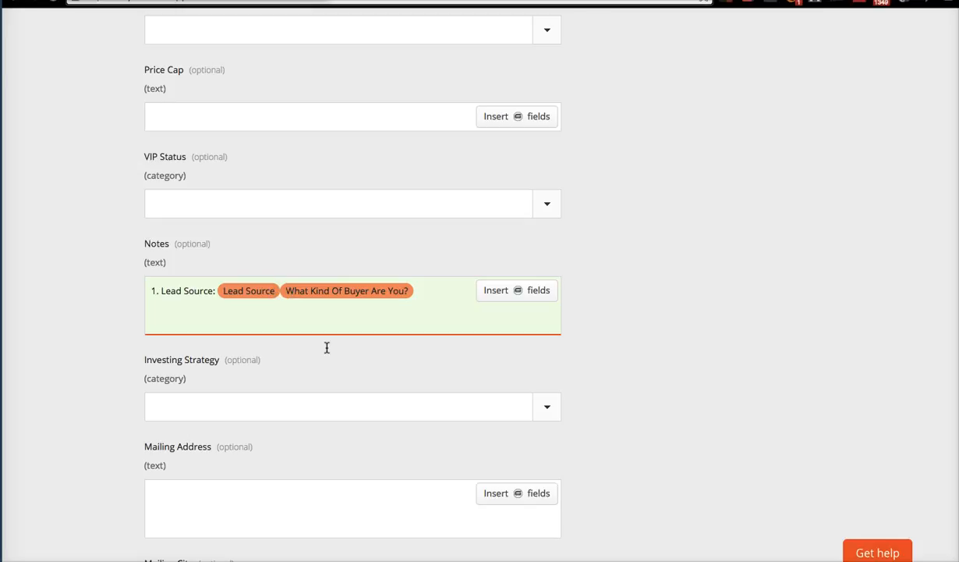
{"action": "type", "text": "2."}
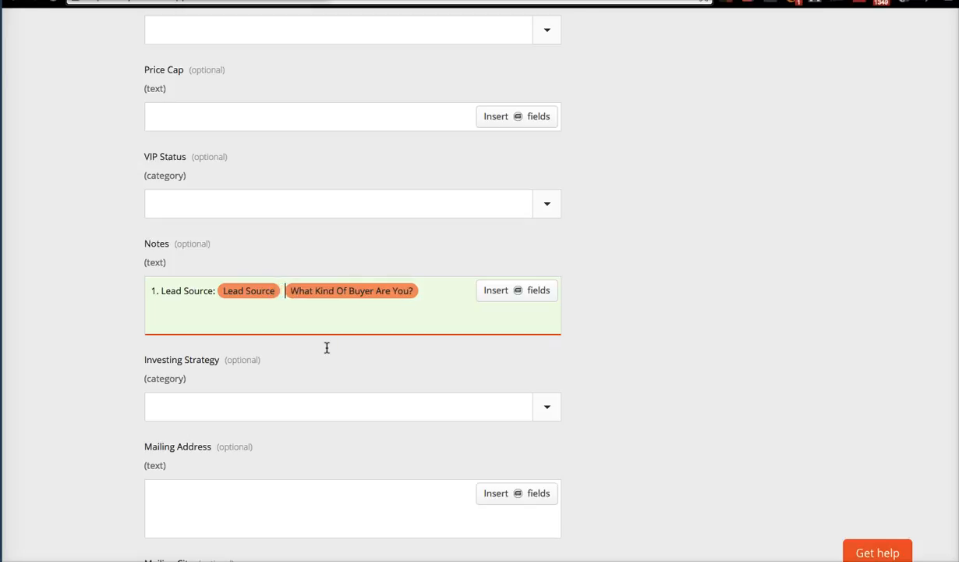
{"action": "left_click", "coordinate": [323, 337]}
{"action": "type", "text": "What"}
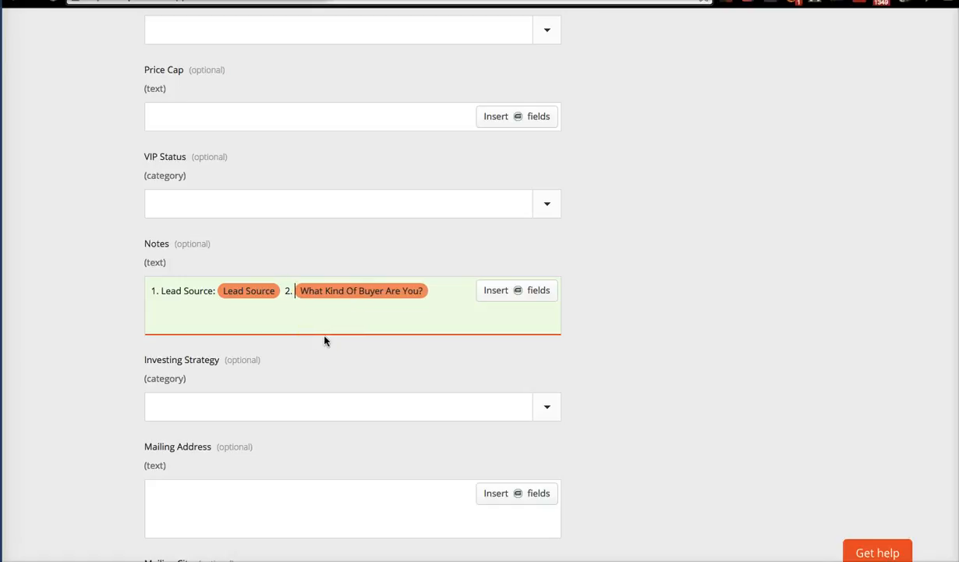
{"action": "type", "text": "kind"}
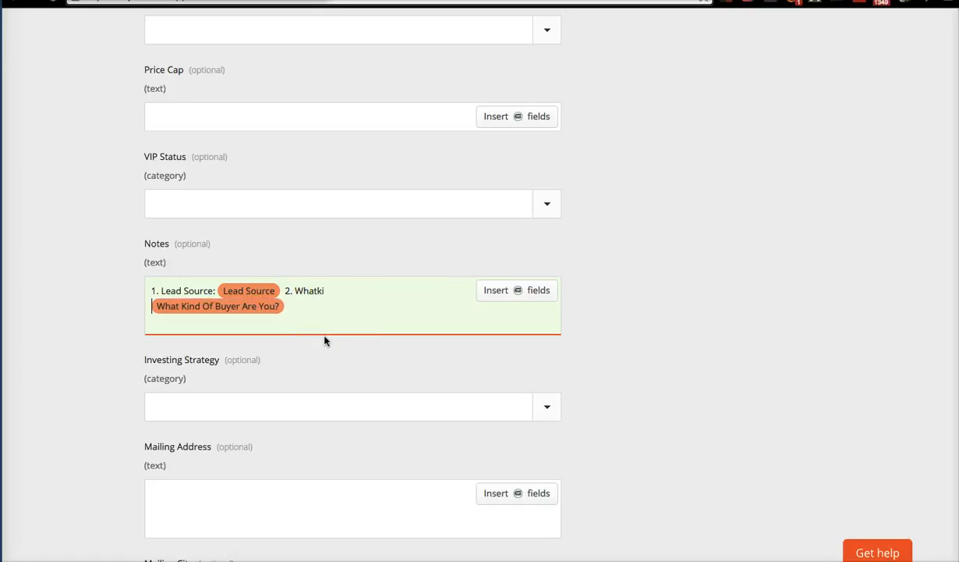
{"action": "key", "text": "BackSpace"}
{"action": "key", "text": "BackSpace"}
{"action": "key", "text": "BackSpace"}
{"action": "key", "text": "BackSpace"}
{"action": "type", "text": "Kind of Bu"}
{"action": "key", "text": "BackSpace"}
{"action": "type", "text": "uyer are You?:"}
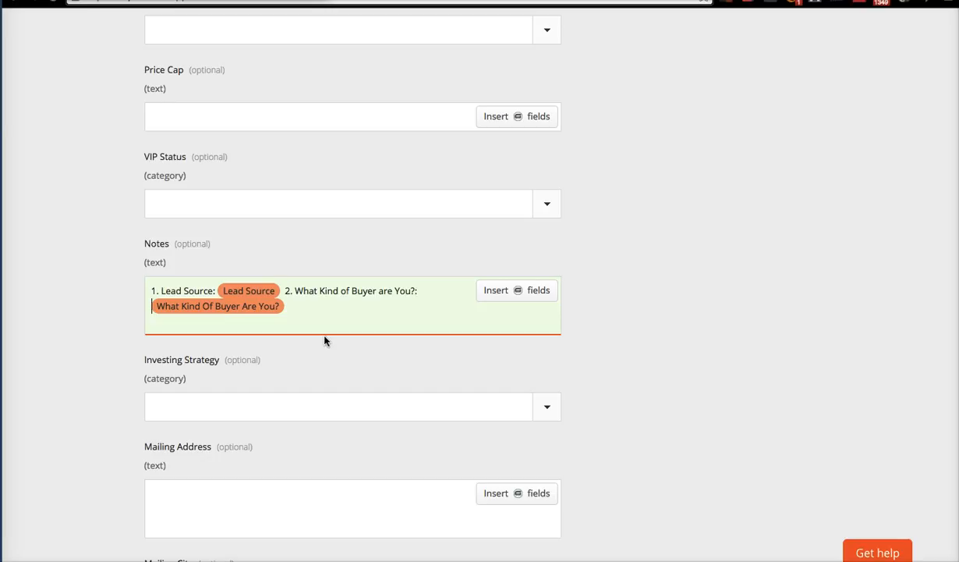
{"action": "left_click", "coordinate": [280, 310]}
{"action": "left_click", "coordinate": [315, 308]}
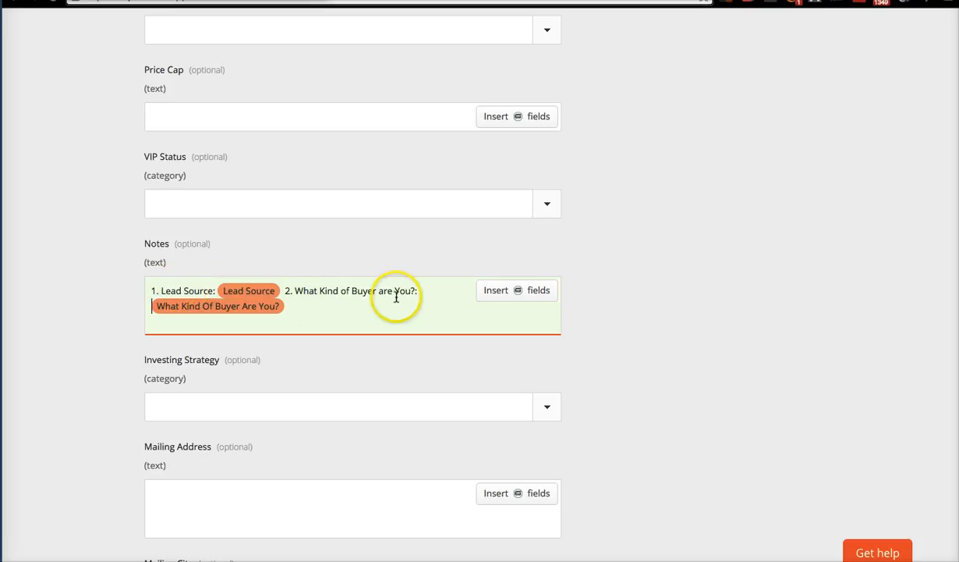
Leave Call Recording/Call Back empty and continue to the Test this Zap step.
{"action": "left_click", "coordinate": [246, 306]}
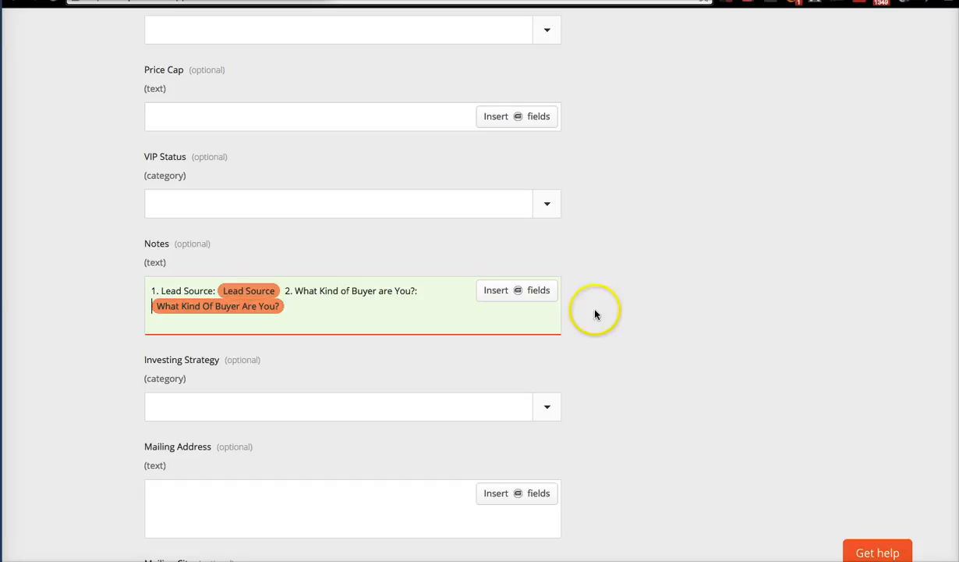
{"action": "scroll", "coordinate": [614, 347], "scroll_direction": "down", "scroll_amount": 2}
{"action": "scroll", "coordinate": [615, 349], "scroll_direction": "down", "scroll_amount": 10}
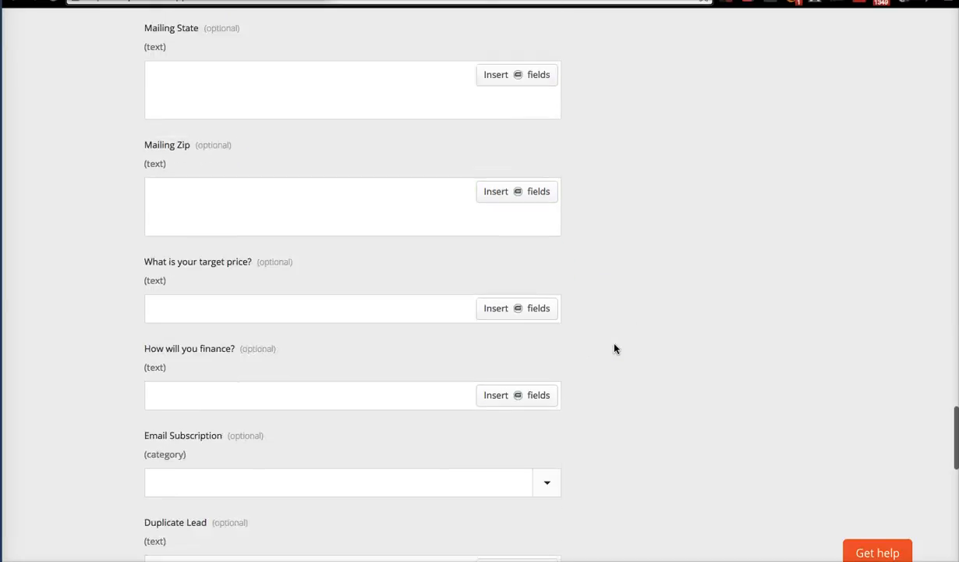
{"action": "scroll", "coordinate": [615, 348], "scroll_direction": "down", "scroll_amount": 7}
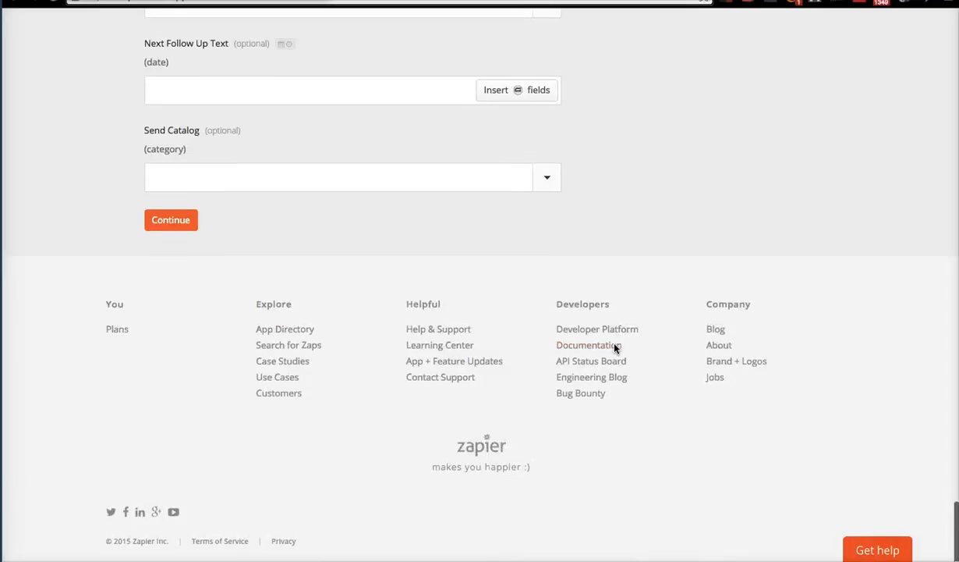
{"action": "scroll", "coordinate": [615, 348], "scroll_direction": "up", "scroll_amount": 4}
{"action": "left_click", "coordinate": [507, 102]}
{"action": "left_click", "coordinate": [530, 184]}
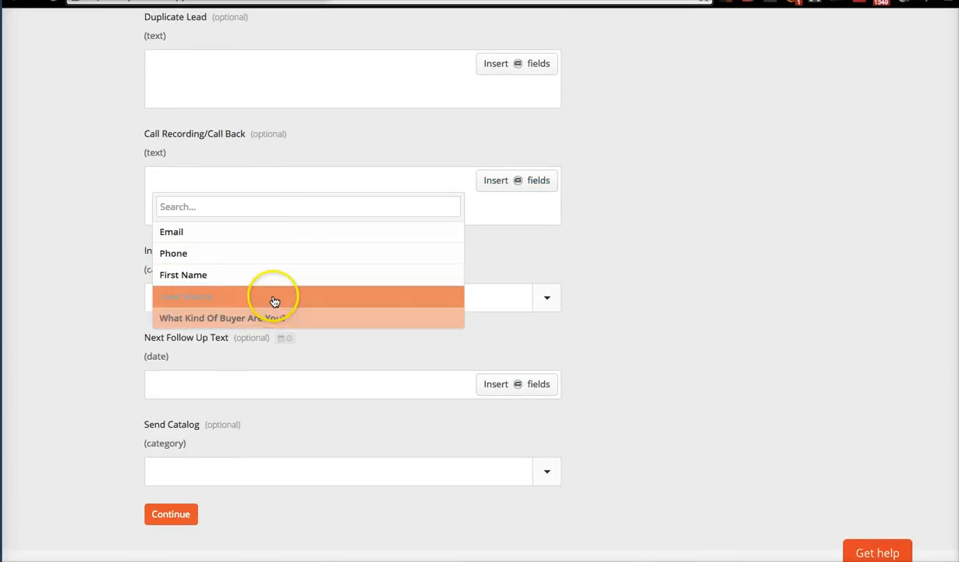
{"action": "left_click", "coordinate": [696, 343]}
{"action": "scroll", "coordinate": [302, 403], "scroll_direction": "down", "scroll_amount": 2}
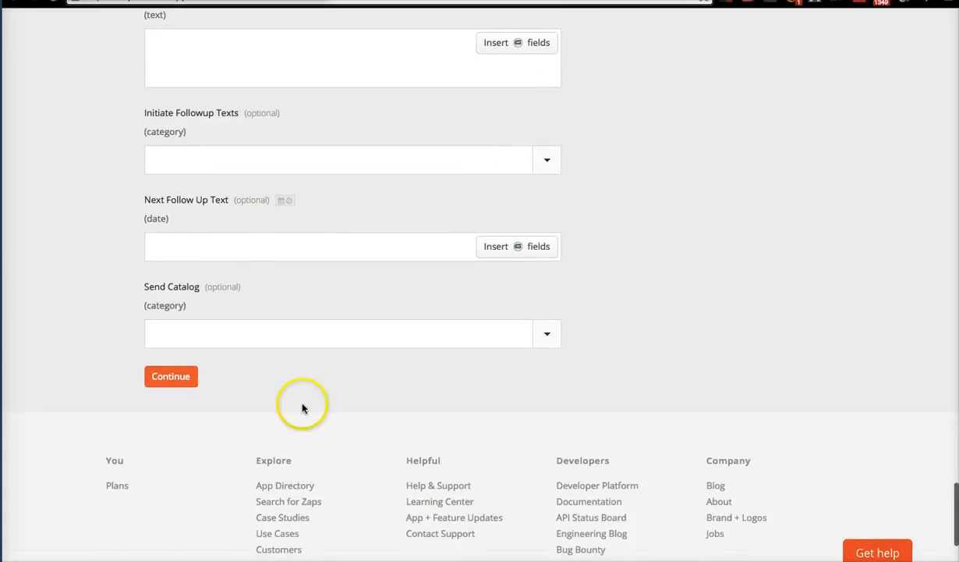
{"action": "left_click", "coordinate": [181, 379]}
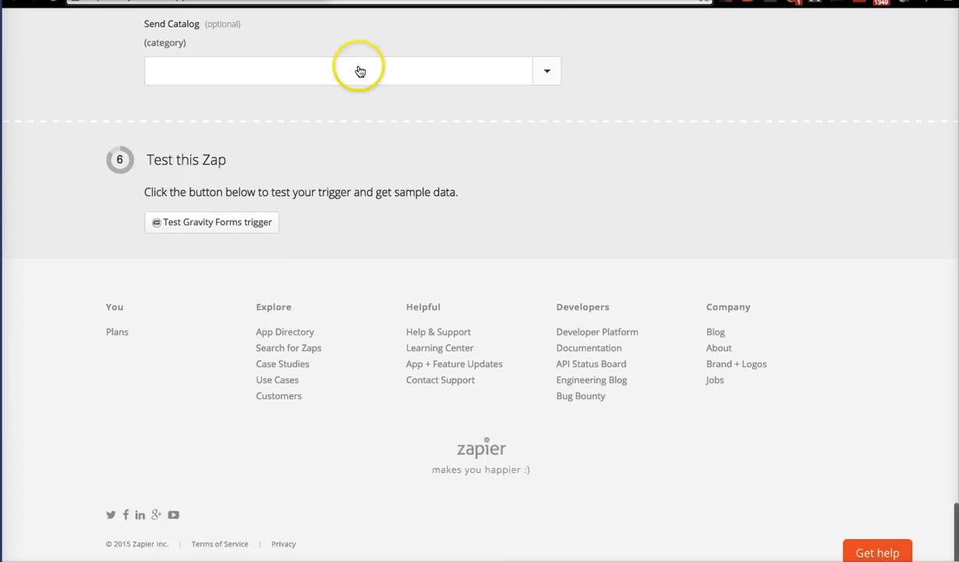
Test the Gravity Forms trigger and review the fields in the loaded sample submission.
{"action": "left_click", "coordinate": [221, 223]}
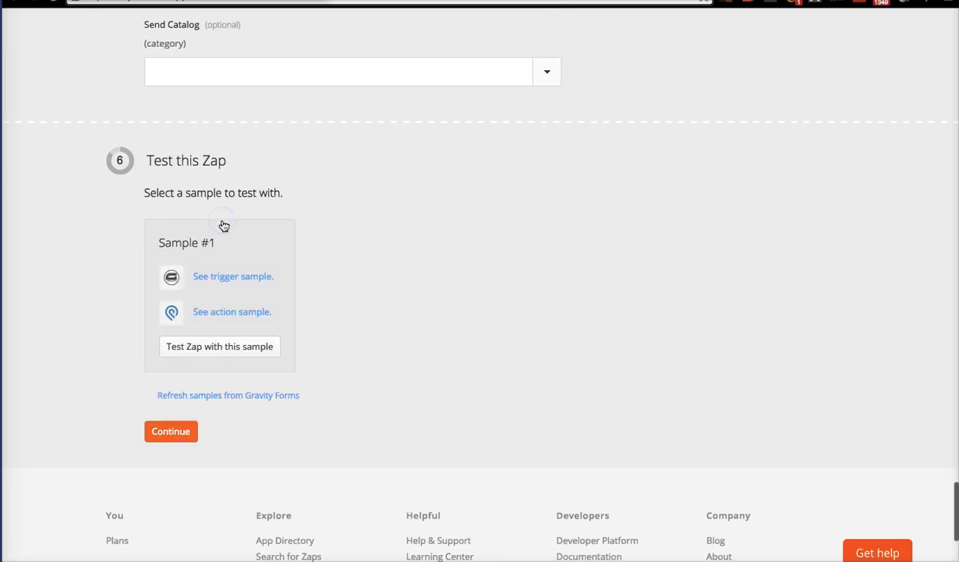
{"action": "left_click", "coordinate": [250, 276]}
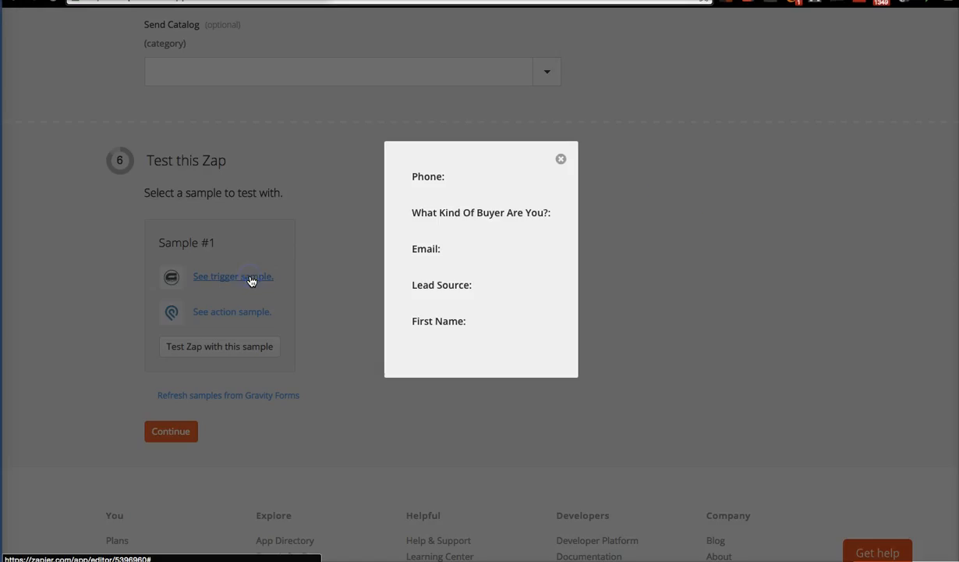
{"action": "left_click", "coordinate": [561, 161]}
Continue to the naming step and start typing the Zap name 'Cahs'.
{"action": "left_click", "coordinate": [176, 431]}
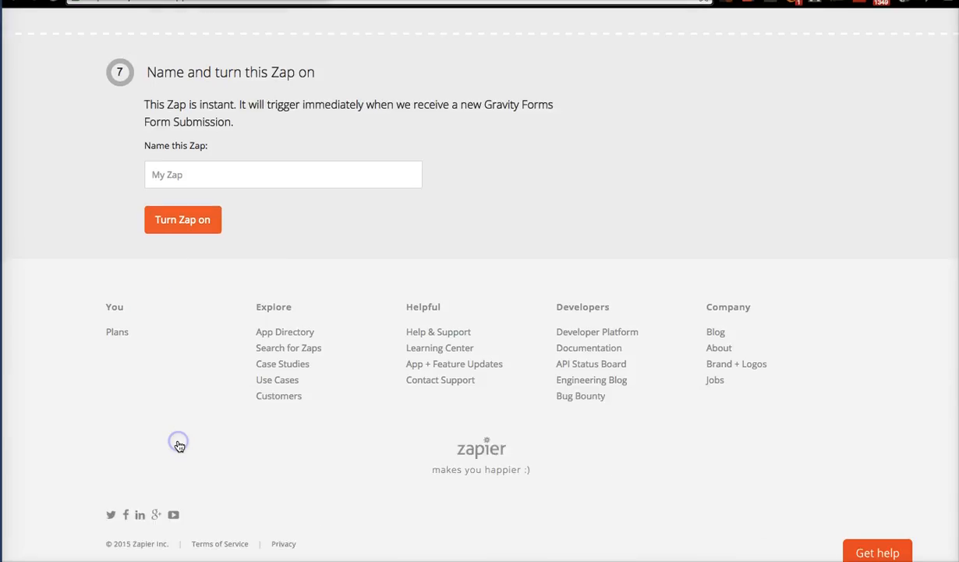
{"action": "left_click", "coordinate": [295, 174]}
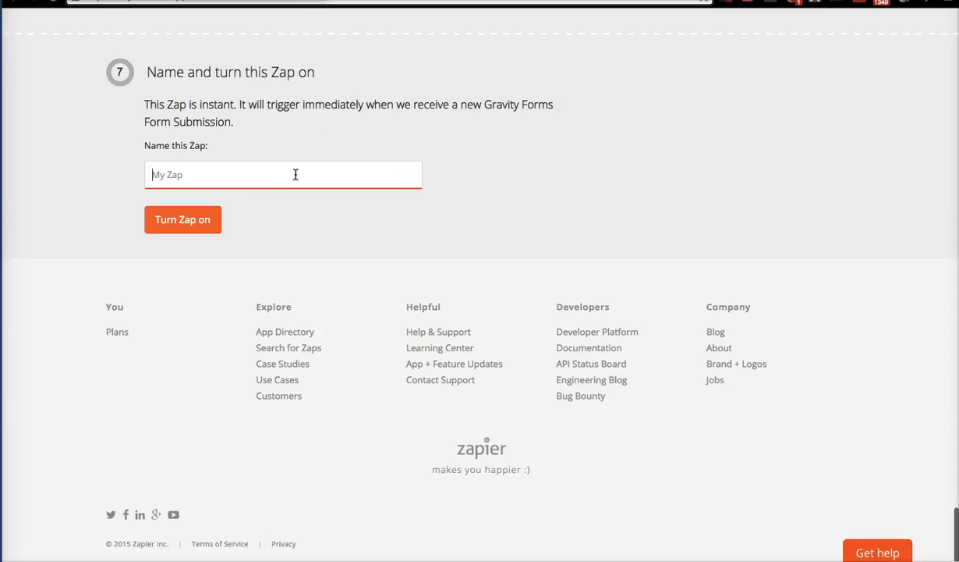
{"action": "type", "text": "Cahs"}
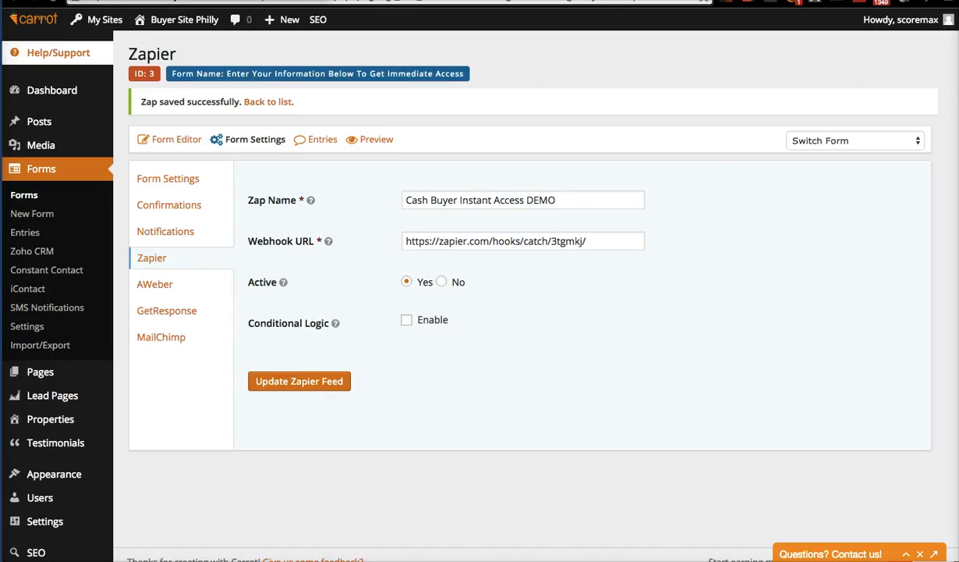
Copy 'Cash Buyer Instant Access DEMO' from Carrot's Zap Name field and select the misspelled Zapier name.
{"action": "left_click", "coordinate": [596, 193]}
{"action": "double_click", "coordinate": [596, 193]}
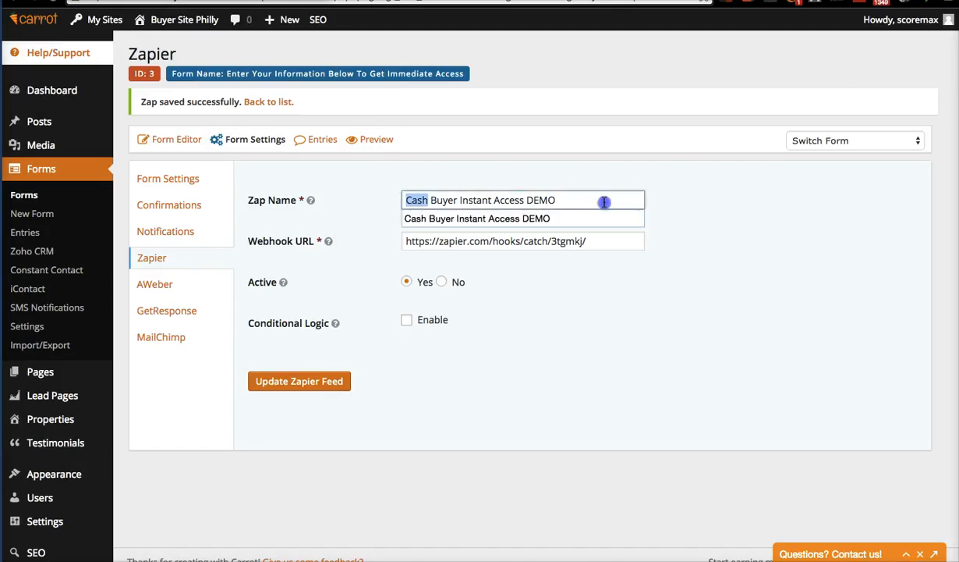
{"action": "left_click", "coordinate": [603, 201]}
{"action": "left_click_drag", "start_coordinate": [603, 201], "coordinate": [248, 177]}
{"action": "key", "text": "super+c"}
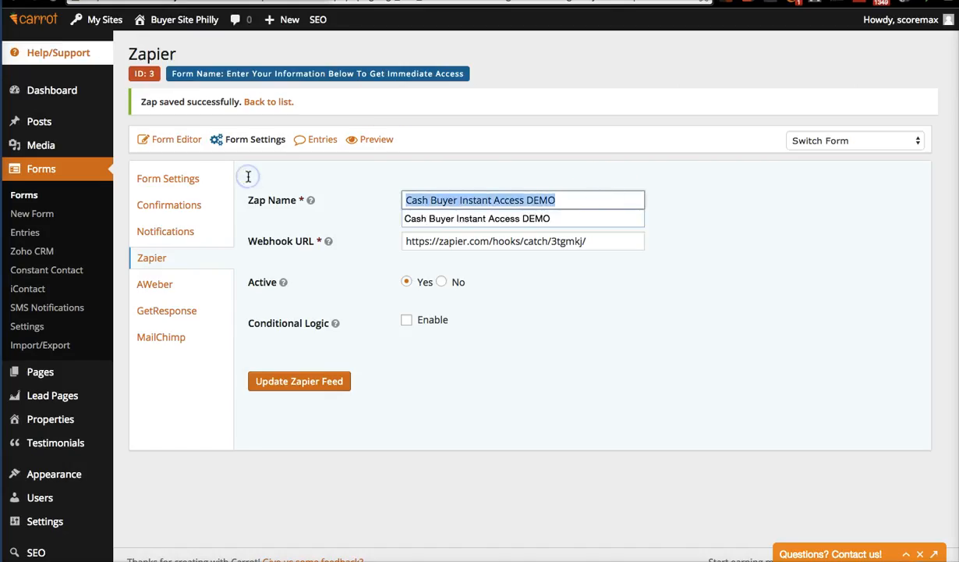
{"action": "key", "text": "Right"}
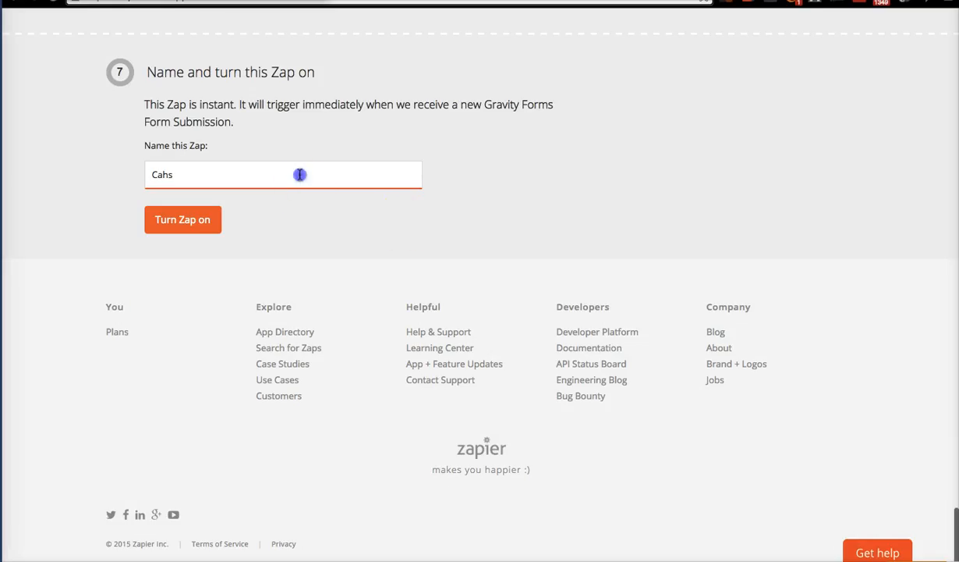
{"action": "key", "text": "super+a"}
Paste 'Cash Buyer Instant Access DEMO' as the Zap name, turn the Zap on, and return to Carrot.
{"action": "key", "text": "super+v"}
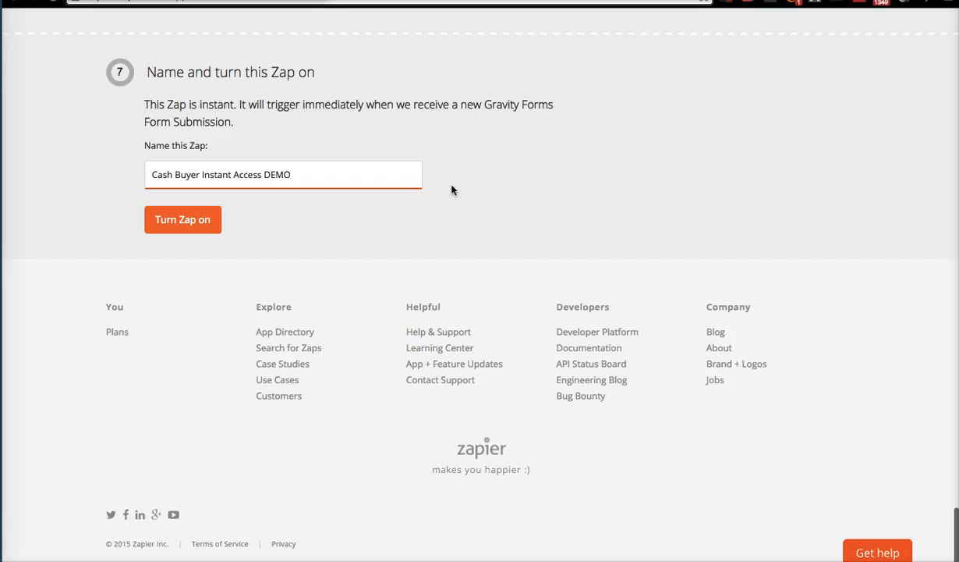
{"action": "left_click", "coordinate": [186, 218]}
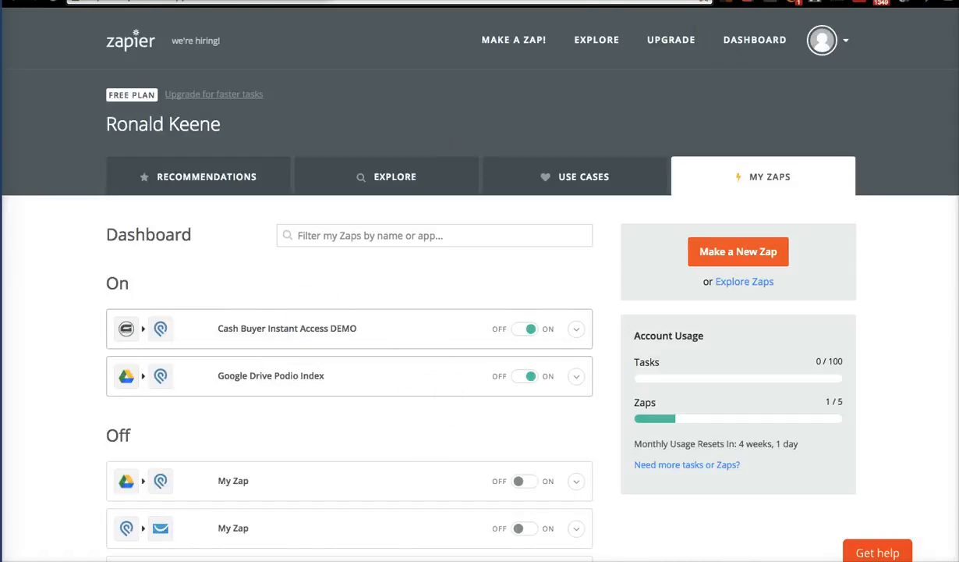
{"action": "key", "text": "ctrl+shift+Tab"}
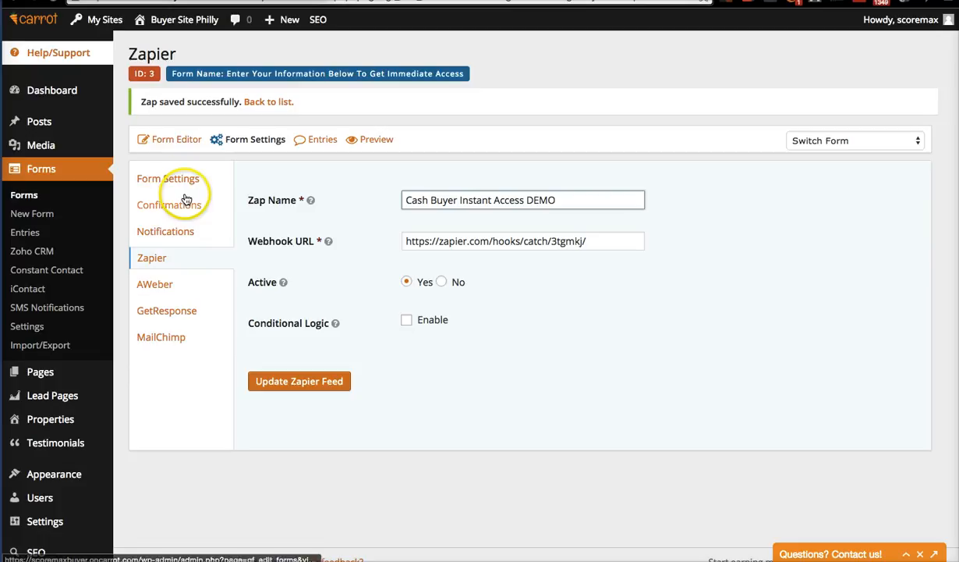
Open the form preview, enter a test first name, and choose buyer type 'Looking for a place to live in'.
{"action": "left_click", "coordinate": [382, 141]}
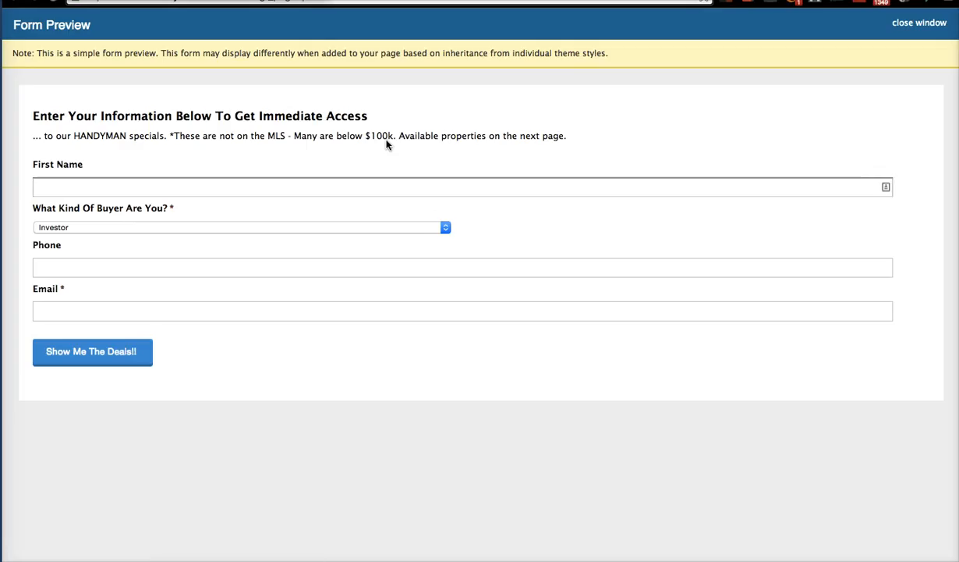
{"action": "left_click", "coordinate": [264, 182]}
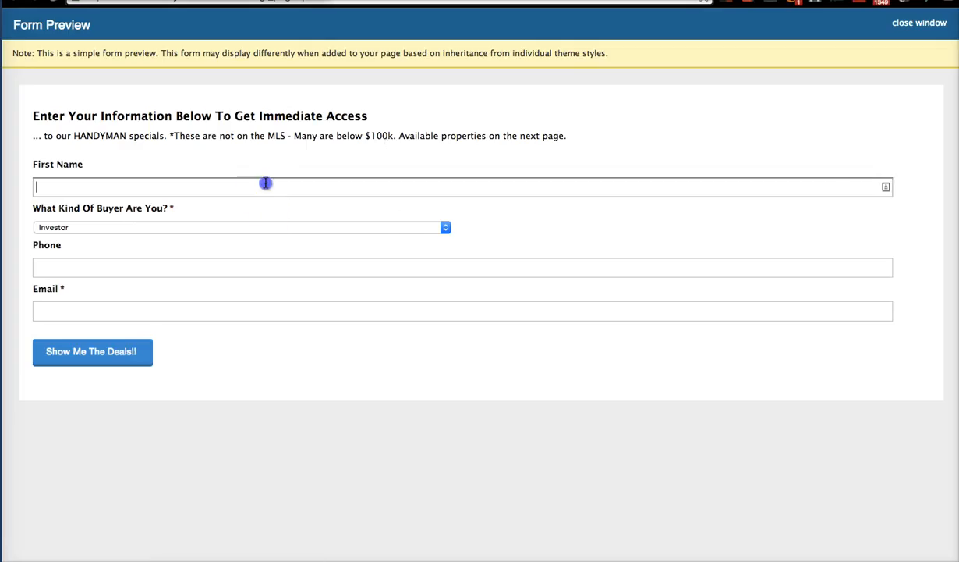
{"action": "type", "text": "Ron"}
{"action": "left_click", "coordinate": [197, 237]}
{"action": "left_click", "coordinate": [260, 237]}
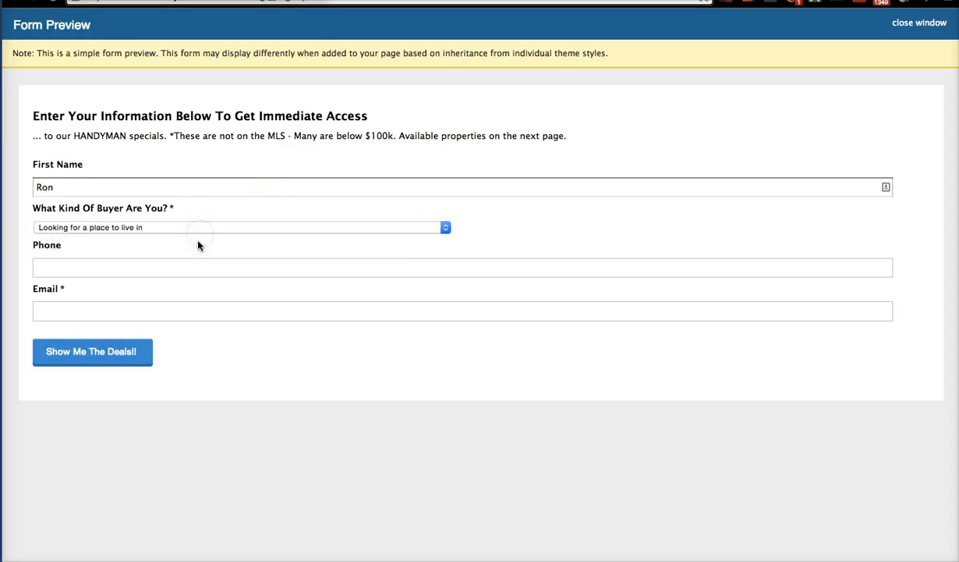
Fill in a test phone number and a test e-mail address.
{"action": "left_click", "coordinate": [118, 265]}
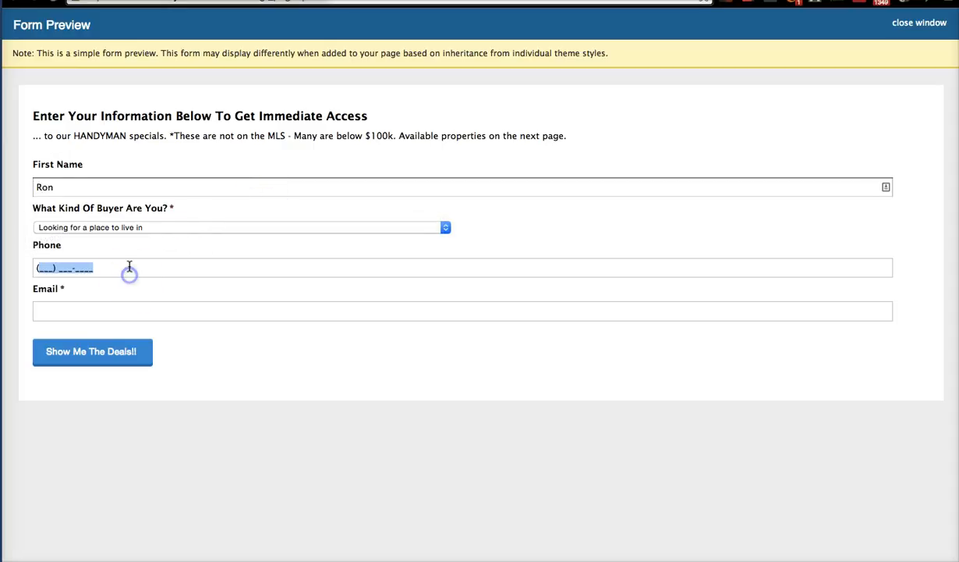
{"action": "left_click", "coordinate": [45, 268]}
{"action": "type", "text": "215) 555-1212"}
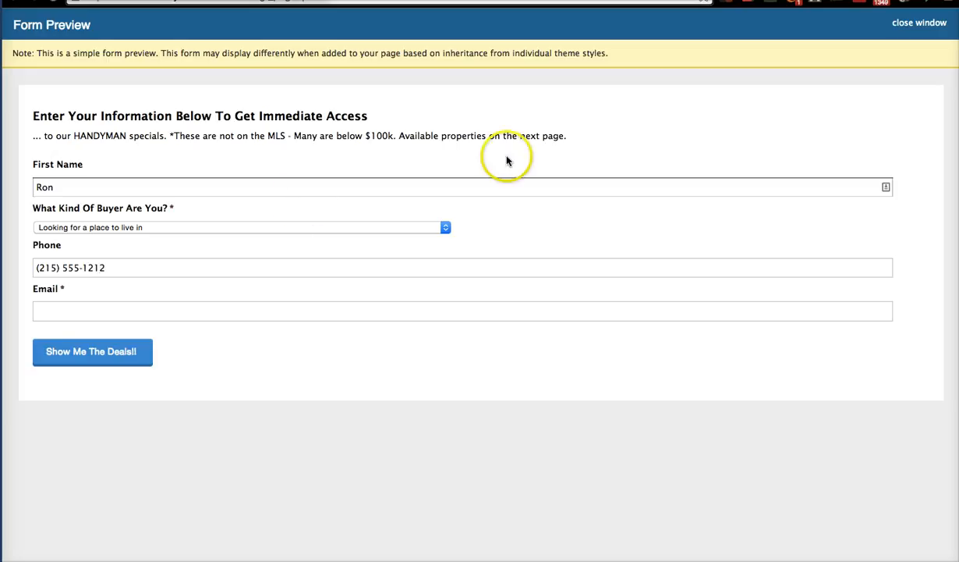
{"action": "left_click", "coordinate": [198, 327]}
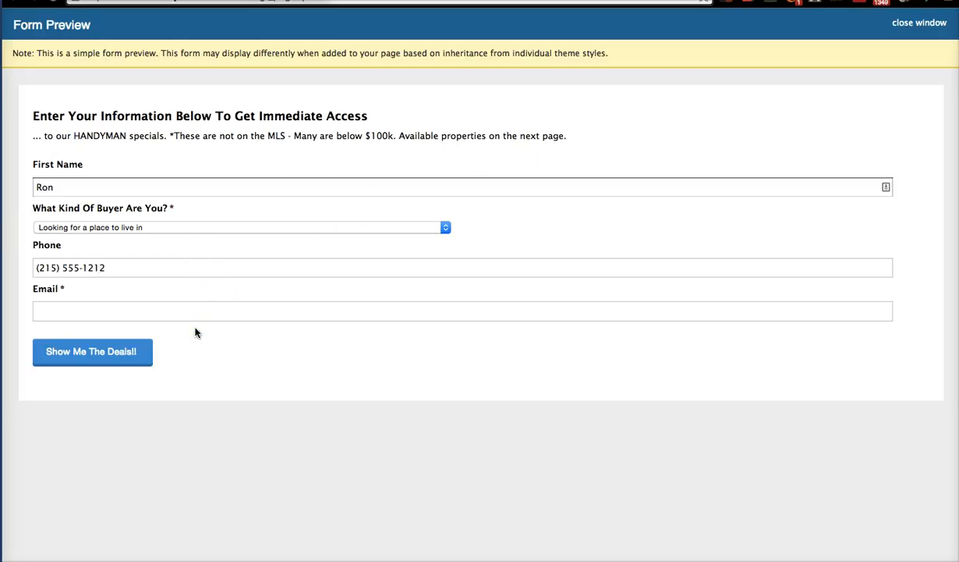
{"action": "left_click", "coordinate": [201, 310]}
{"action": "type", "text": "test"}
{"action": "left_click", "coordinate": [285, 484]}
{"action": "type", "text": "@testemail.com"}
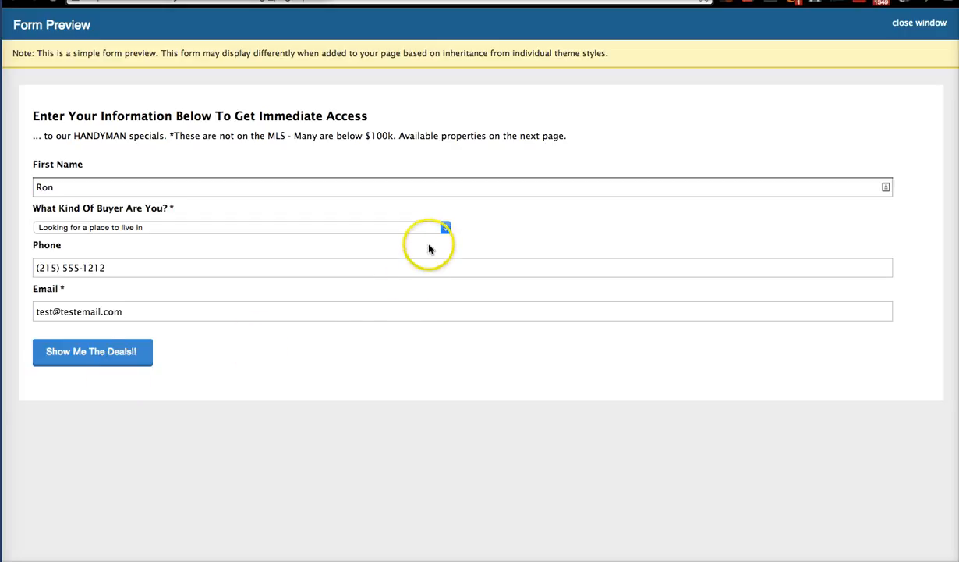
Keep buyer type 'Looking for a place to live in', submit the test entry, and close the preview.
{"action": "left_click", "coordinate": [436, 226]}
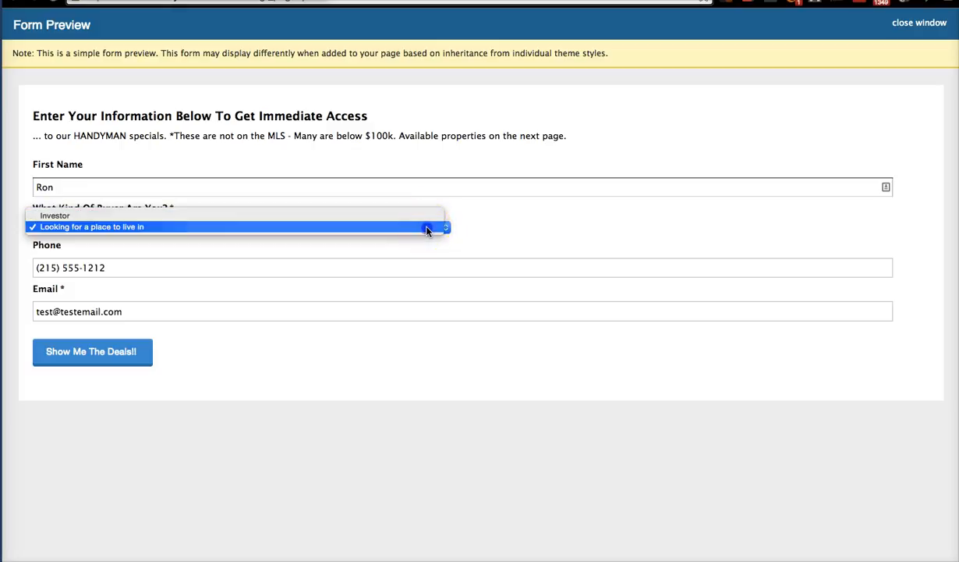
{"action": "left_click", "coordinate": [428, 228]}
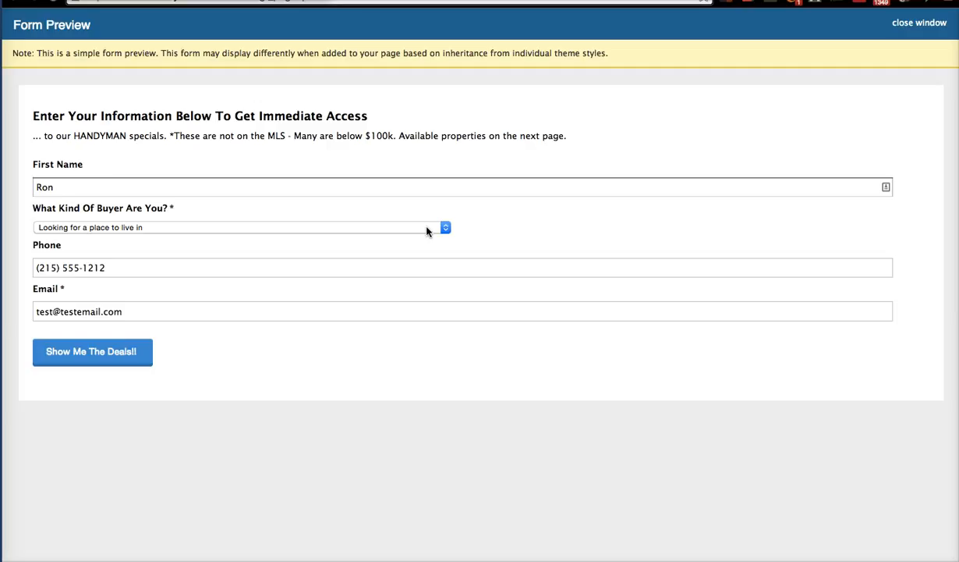
{"action": "left_click", "coordinate": [427, 229]}
{"action": "left_click", "coordinate": [232, 226]}
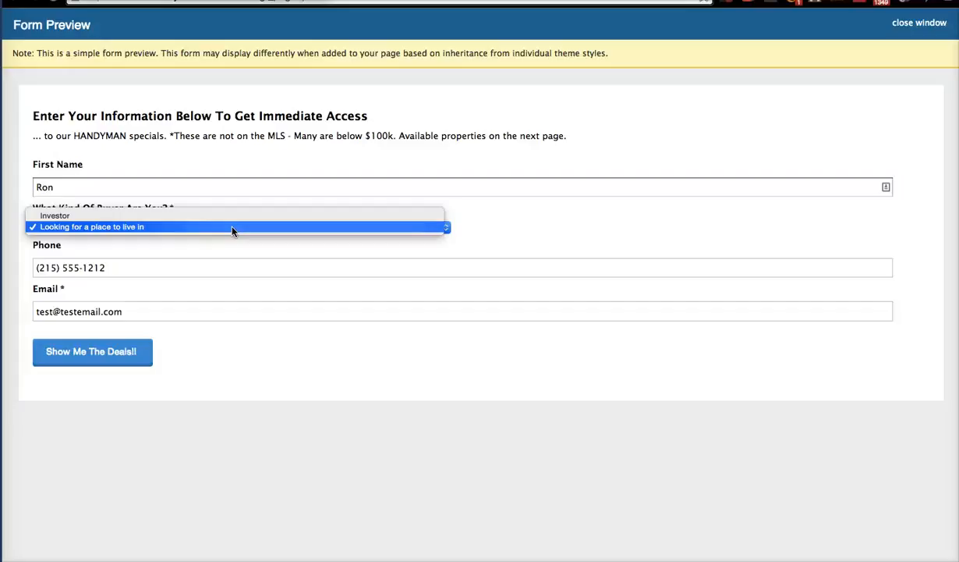
{"action": "left_click", "coordinate": [151, 228]}
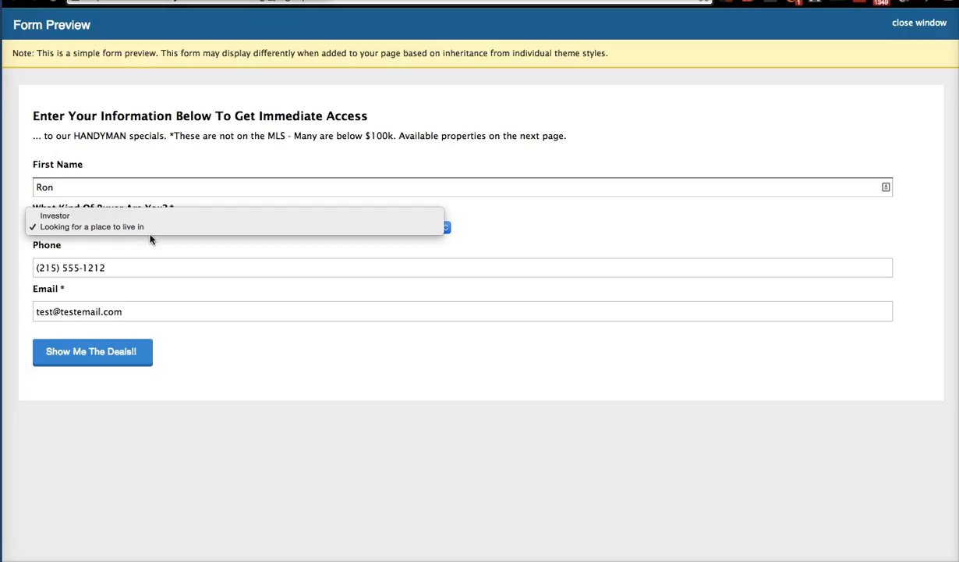
{"action": "left_click", "coordinate": [121, 357]}
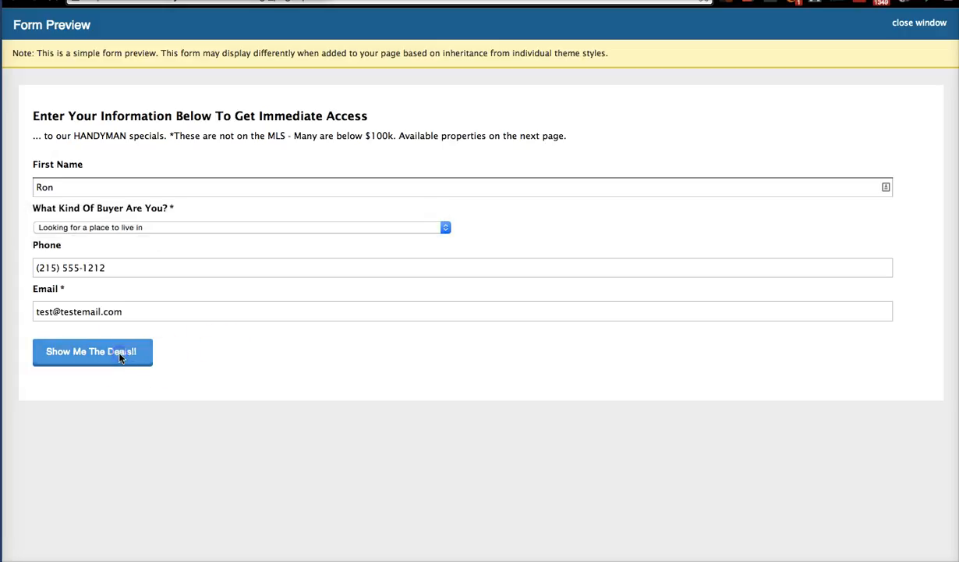
{"action": "left_click", "coordinate": [121, 357]}
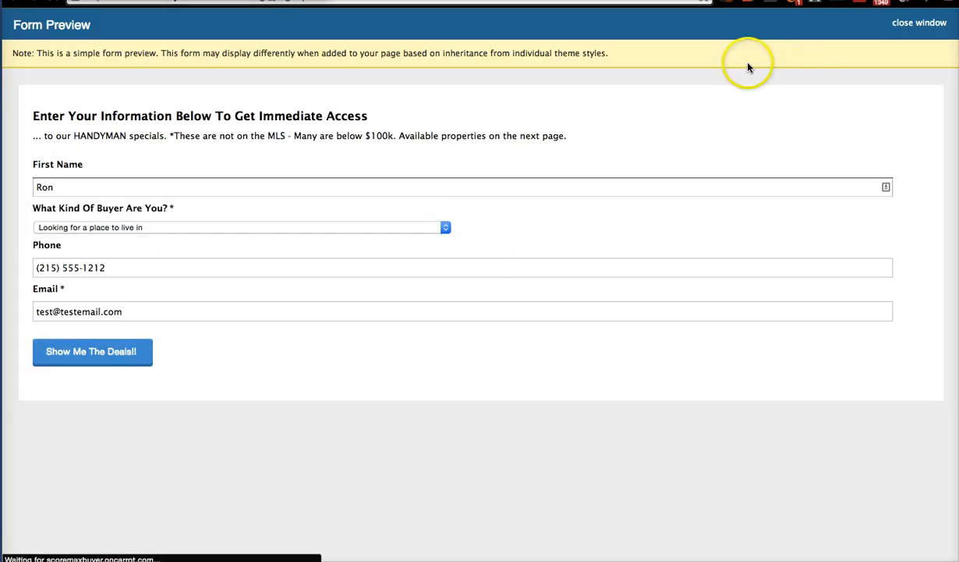
{"action": "left_click", "coordinate": [130, 353]}
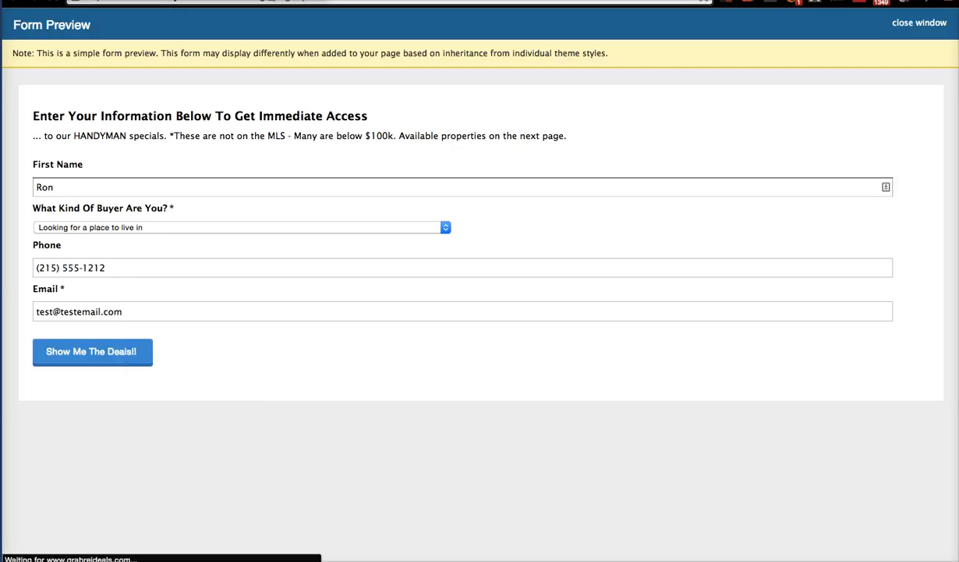
{"action": "key", "text": "super+w"}
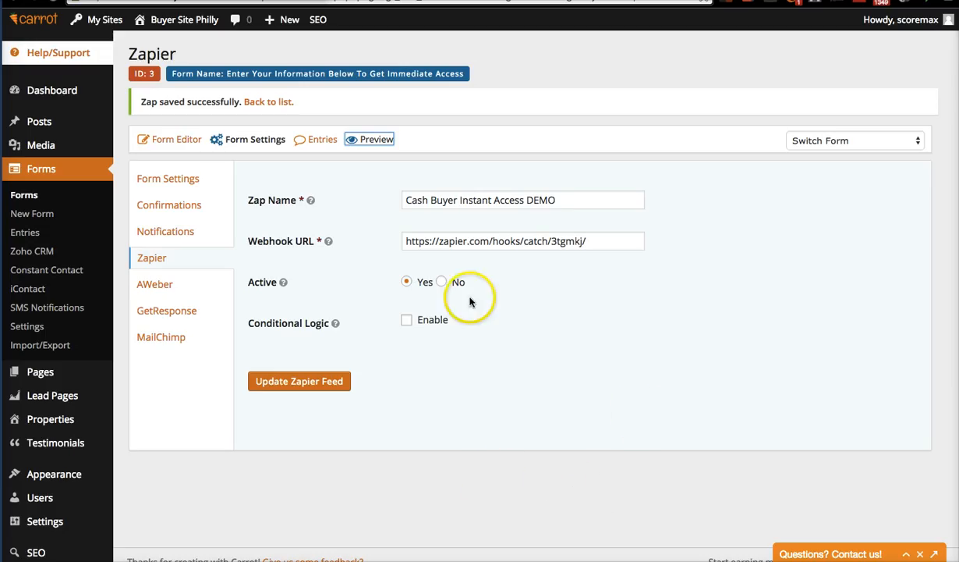
Open the Forms list to check form 3's 62 entries, then switch browser tabs.
{"action": "left_click", "coordinate": [43, 173]}
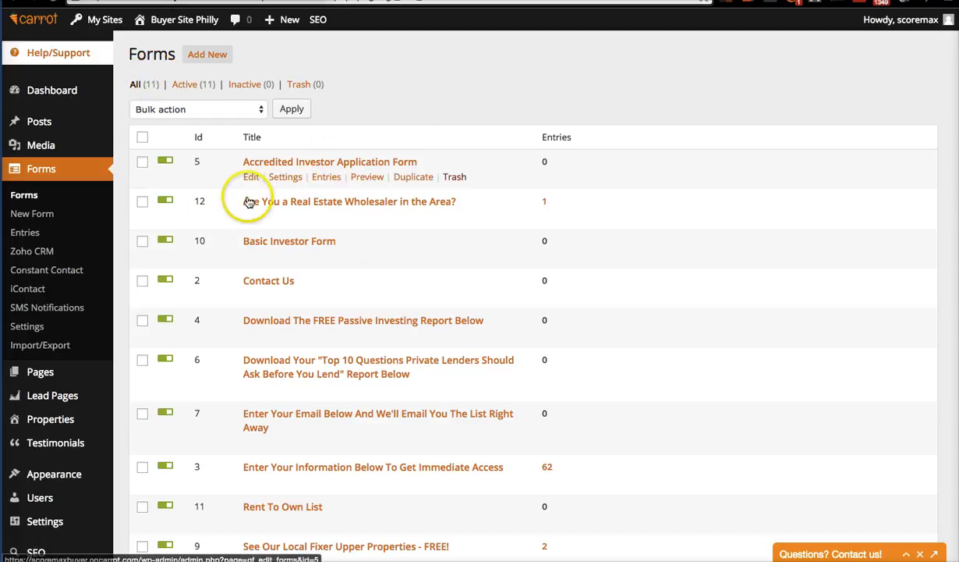
{"action": "scroll", "coordinate": [225, 269], "scroll_direction": "down", "scroll_amount": 1}
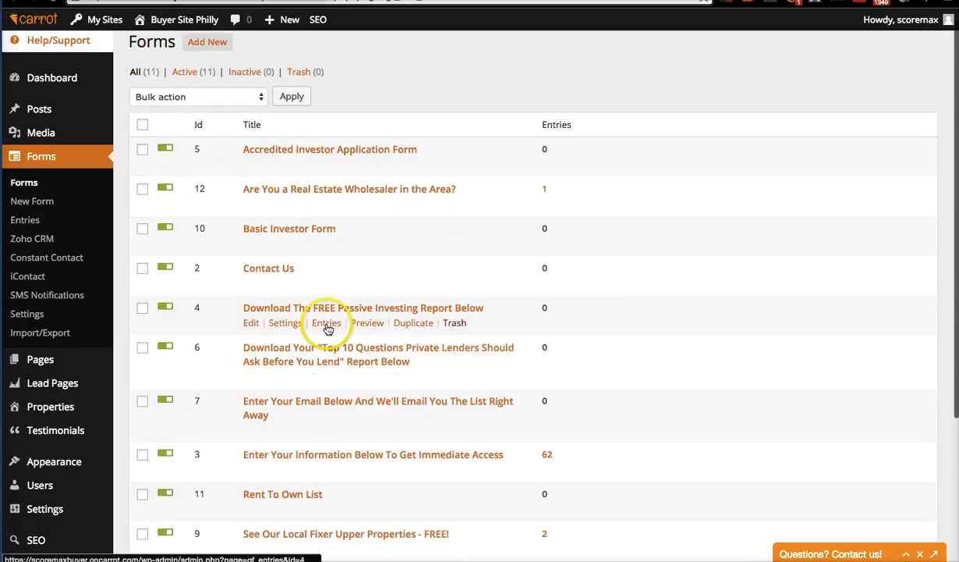
{"action": "scroll", "coordinate": [376, 400], "scroll_direction": "down", "scroll_amount": 5}
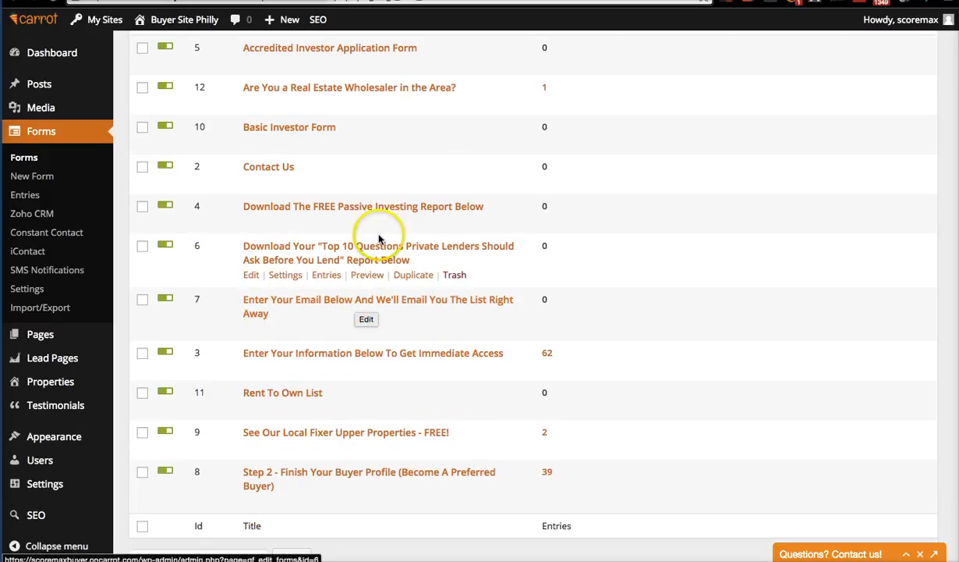
{"action": "scroll", "coordinate": [356, 163], "scroll_direction": "up", "scroll_amount": 5}
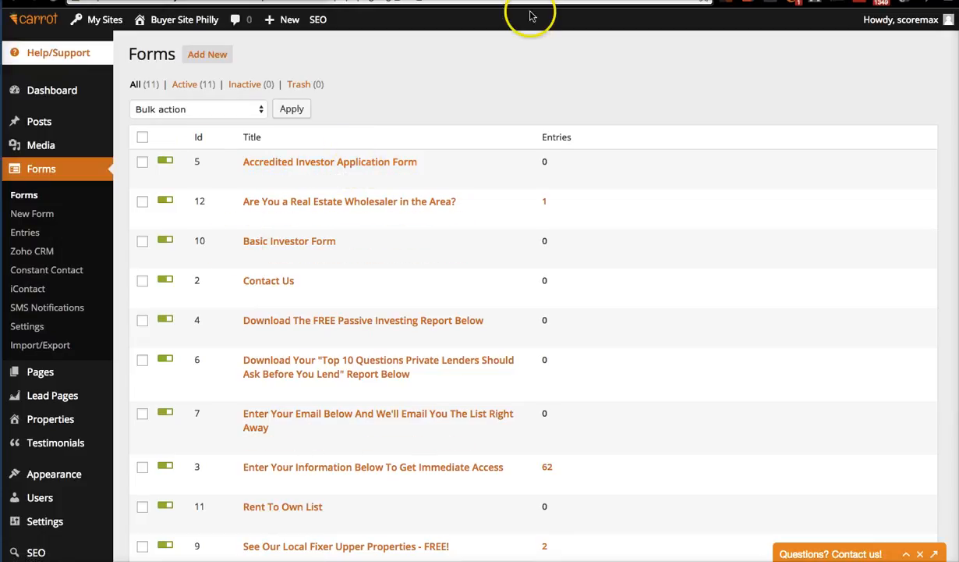
{"action": "key", "text": "ctrl+Tab"}
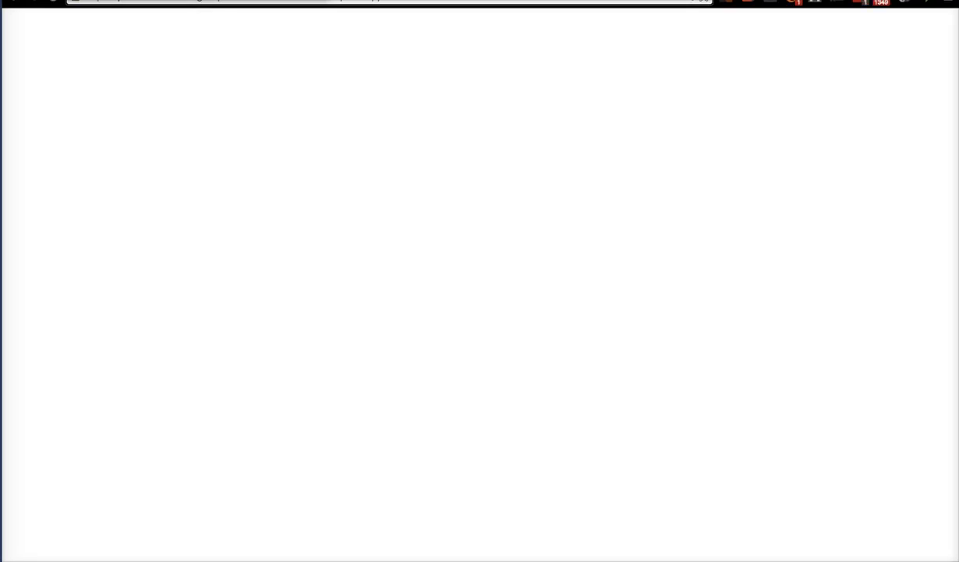
{"action": "key", "text": "ctrl+Tab"}
{"action": "key", "text": "ctrl+Tab"}
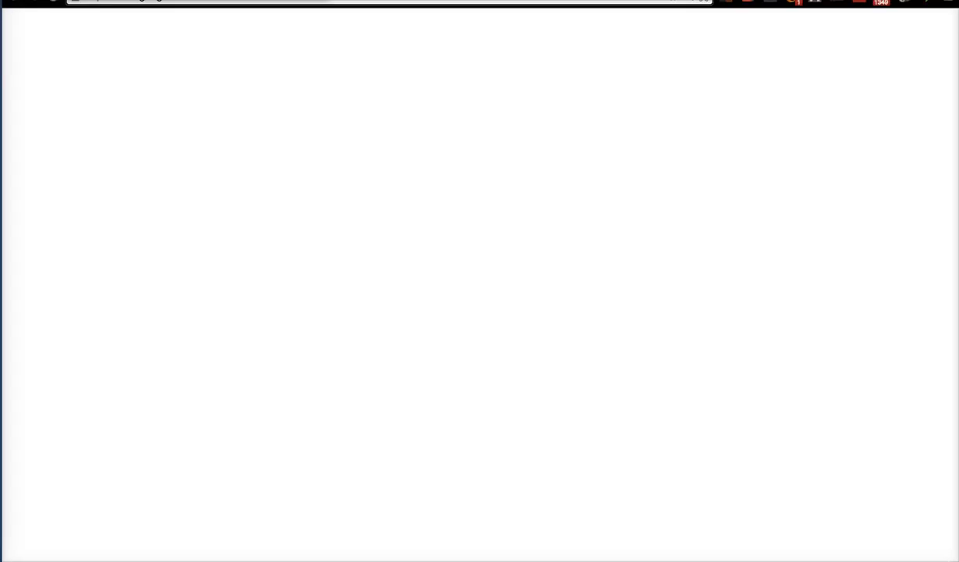